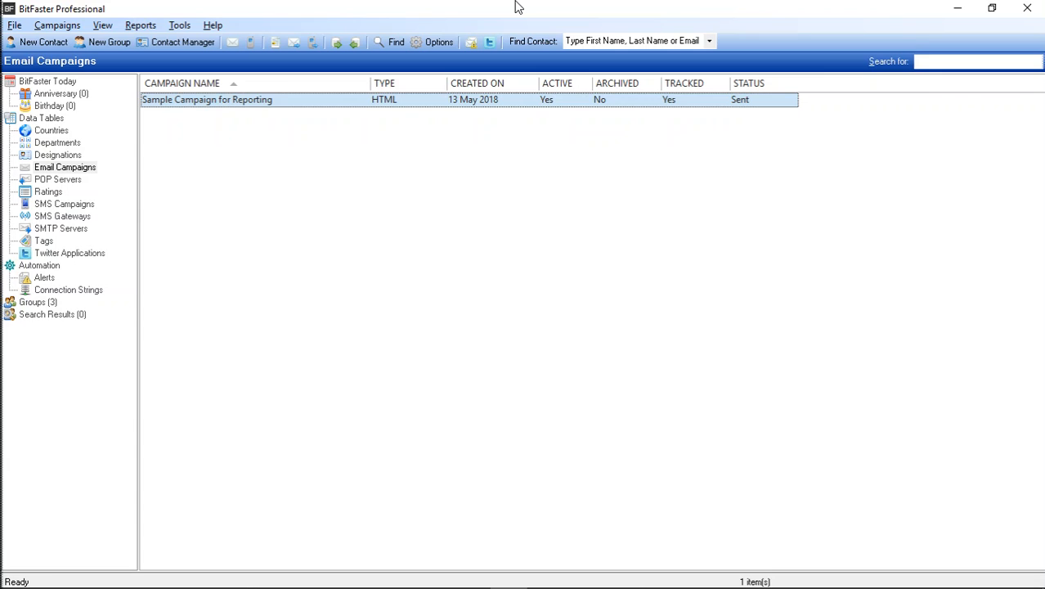
Open the BitFaster Live dashboard for Sample Campaign for Reporting and review its traffic, progress, browser and country charts.
left_click(181, 26)
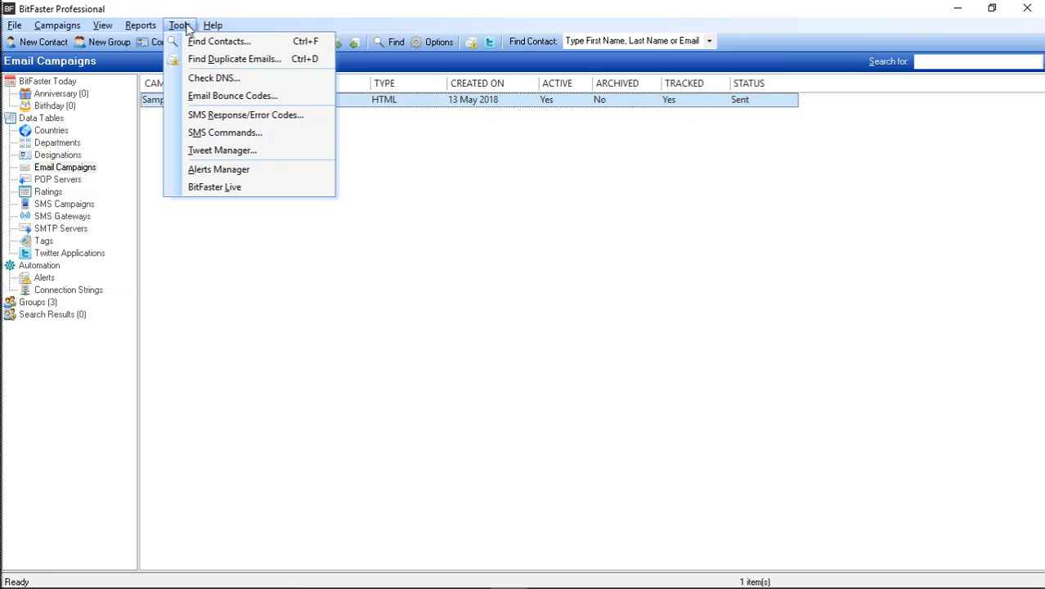
left_click(233, 193)
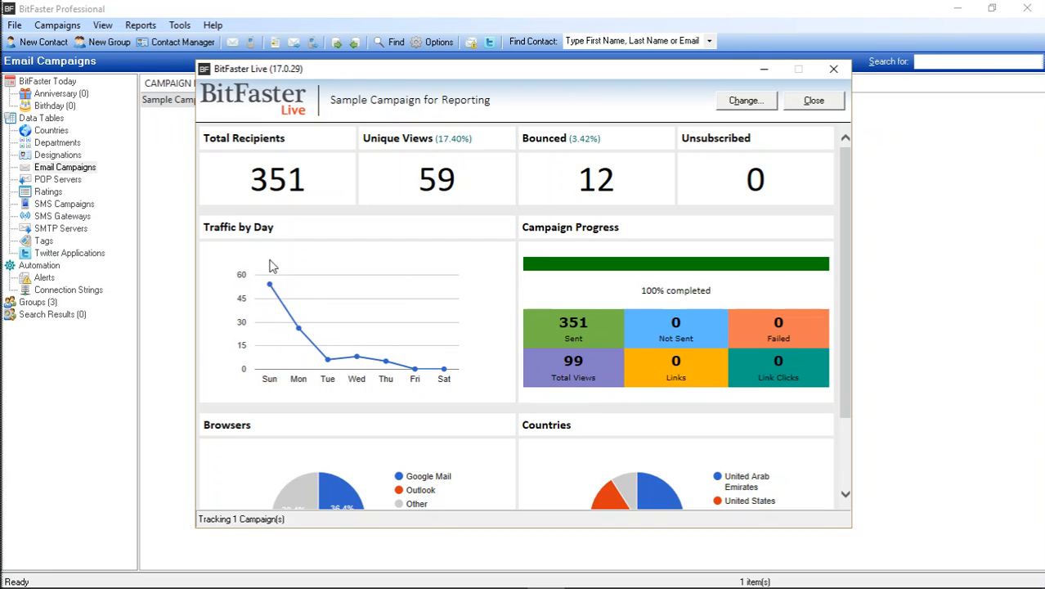
mouse_move(270, 287)
left_click(846, 496)
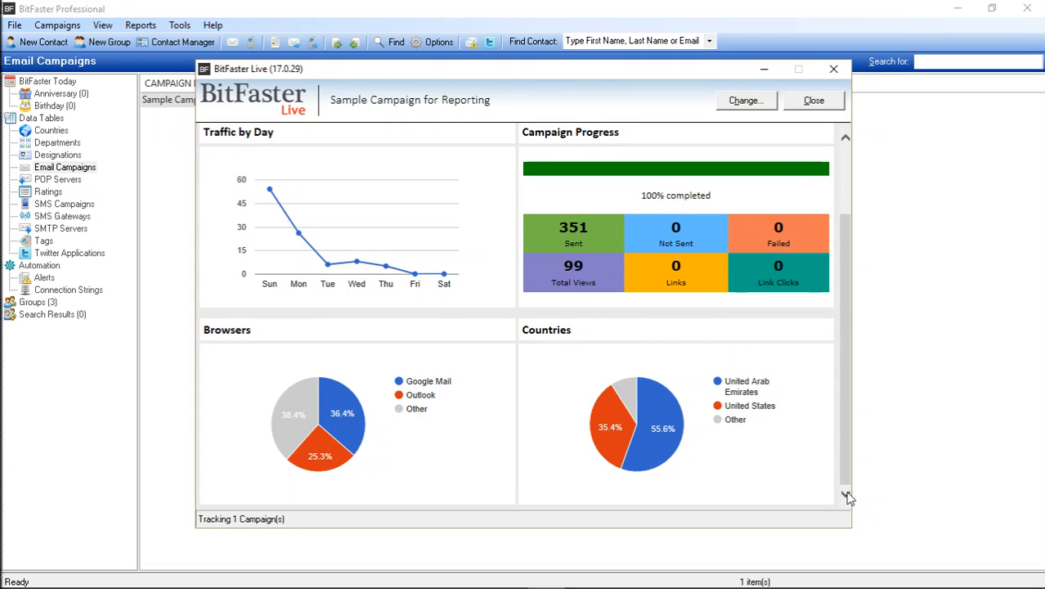
mouse_move(343, 412)
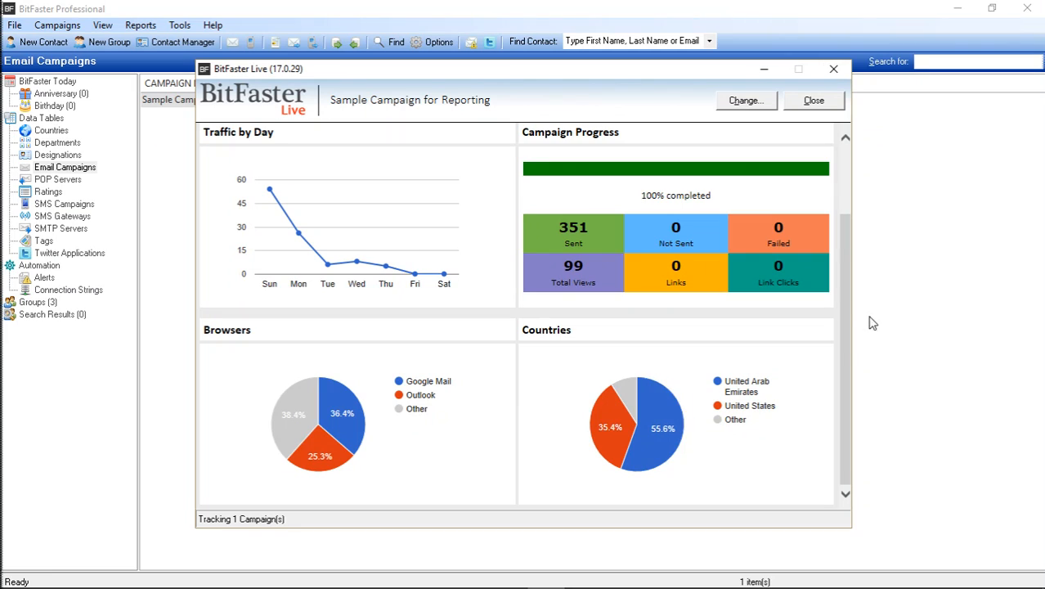
left_click(933, 276)
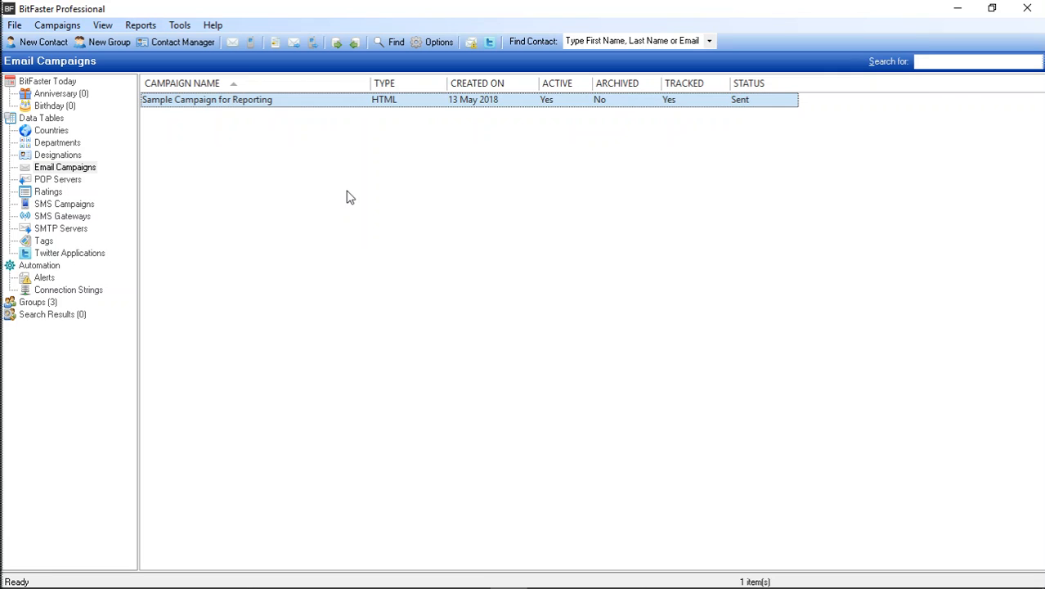
Generate the Campaign Snapshot report for Sample Campaign for Reporting.
left_click(155, 27)
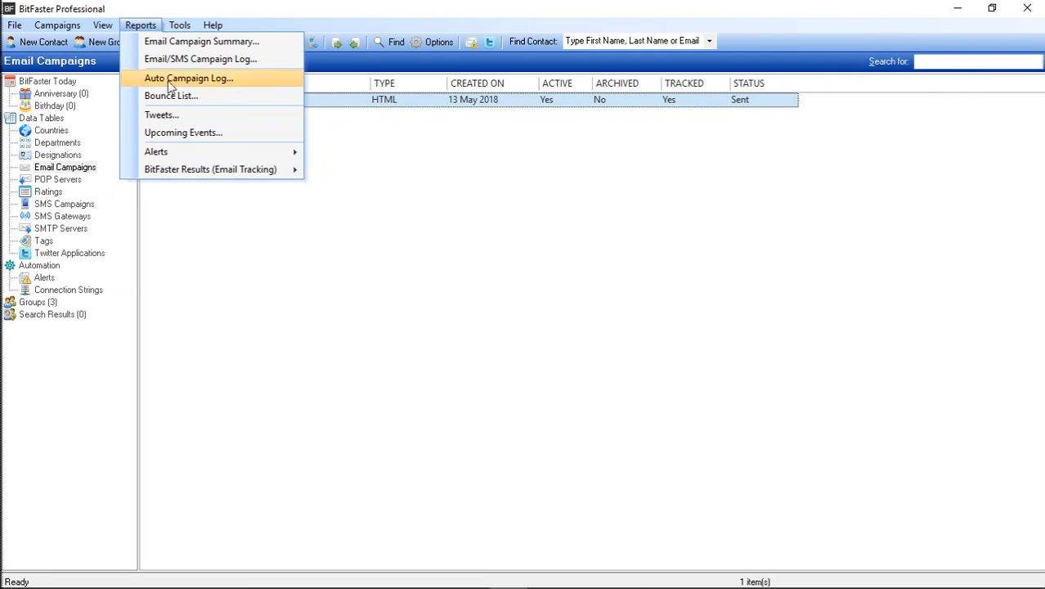
mouse_move(185, 173)
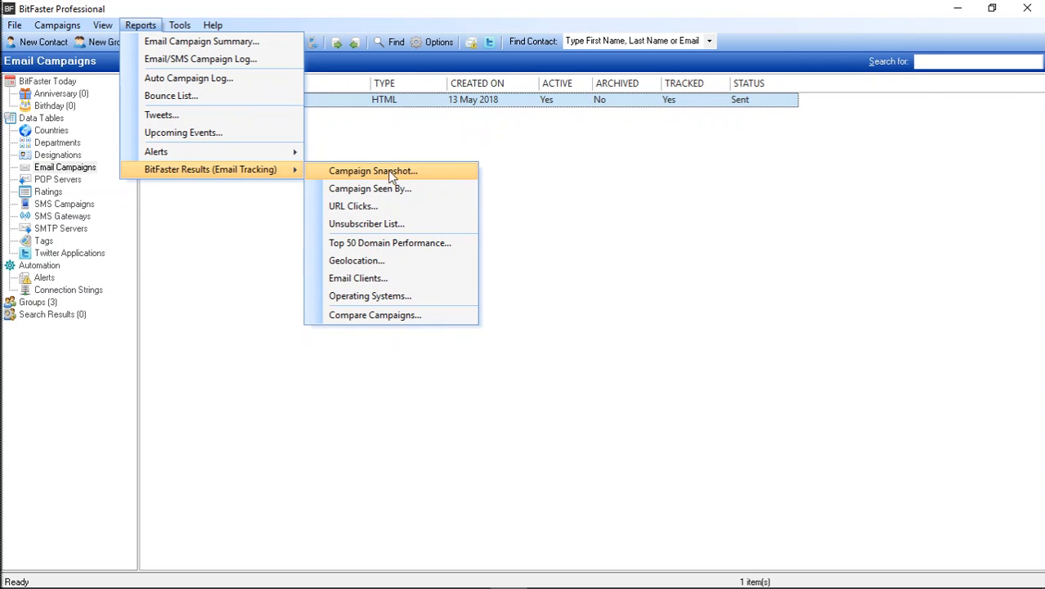
left_click(447, 179)
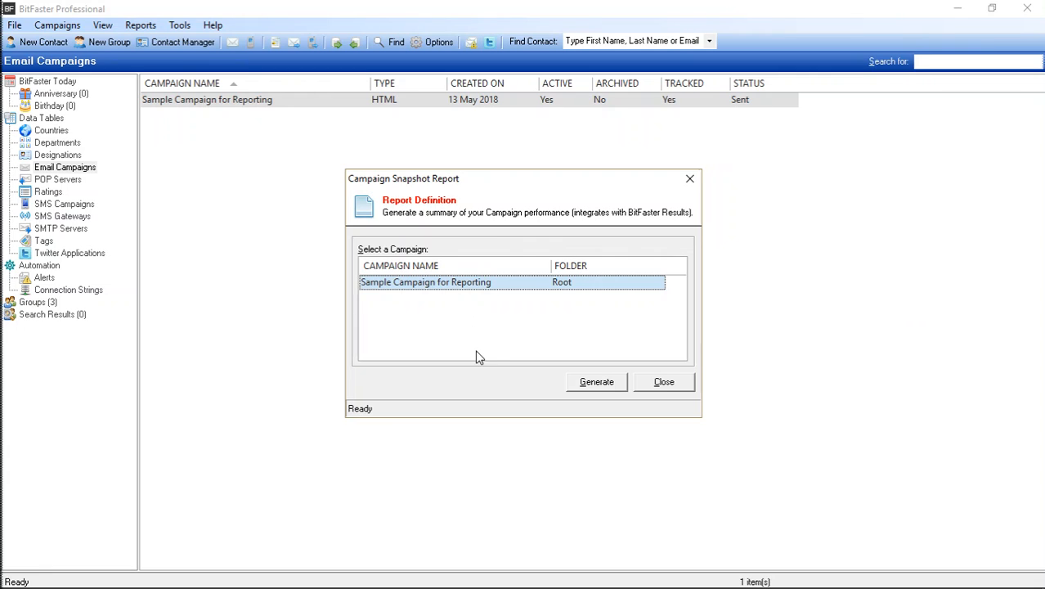
left_click(596, 382)
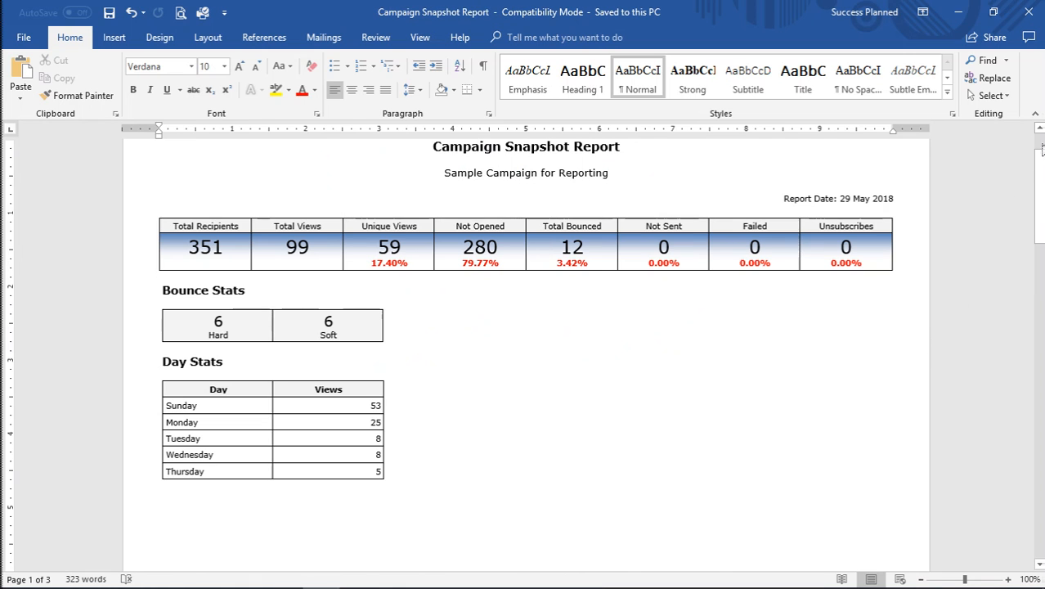
Examine the summary figures, Bounce Stats and Day Stats on the first page of the Campaign Snapshot report.
scroll(1027, 167, "up", 2)
left_click_drag(1042, 167, 1043, 172)
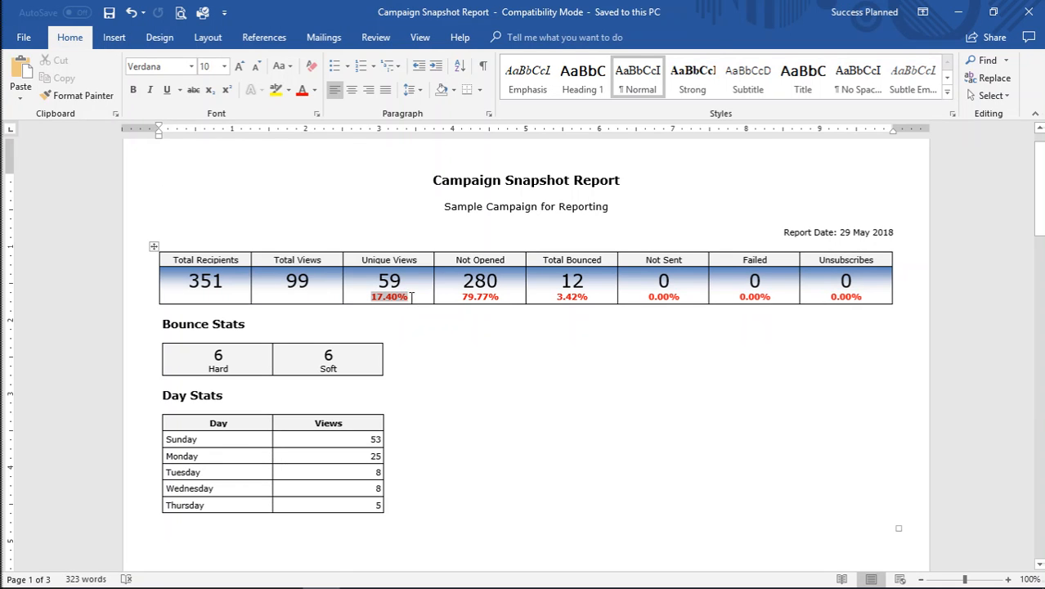
left_click_drag(406, 297, 406, 298)
left_click(352, 322)
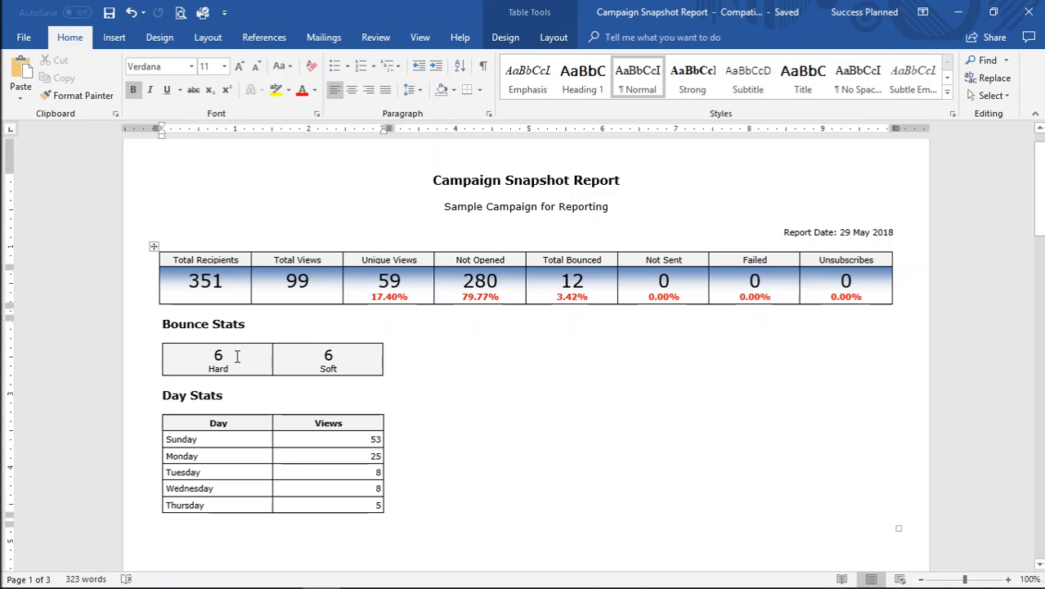
left_click(235, 355)
left_click(353, 357)
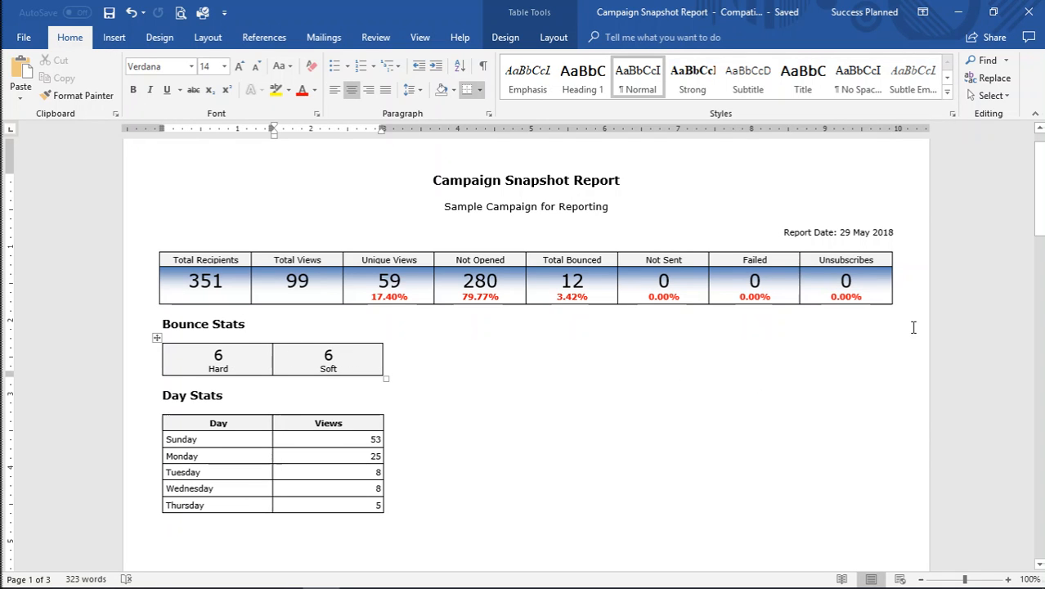
left_click_drag(1042, 217, 1042, 271)
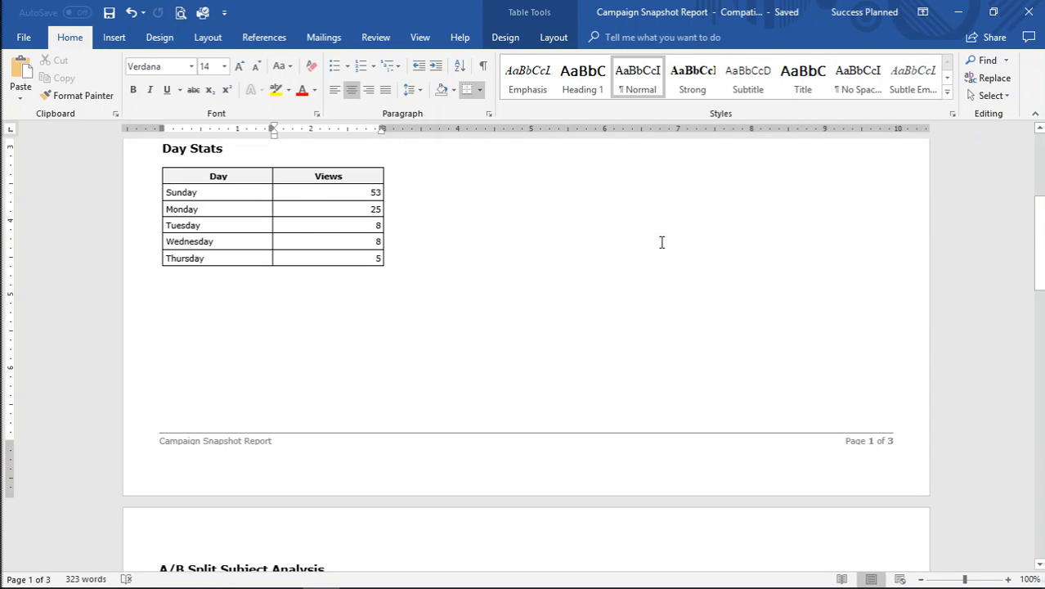
Examine the A/B Split Subject Analysis, URL Click Stats and Top Ten Stats tables on the report's second page.
left_click_drag(1042, 246, 1041, 334)
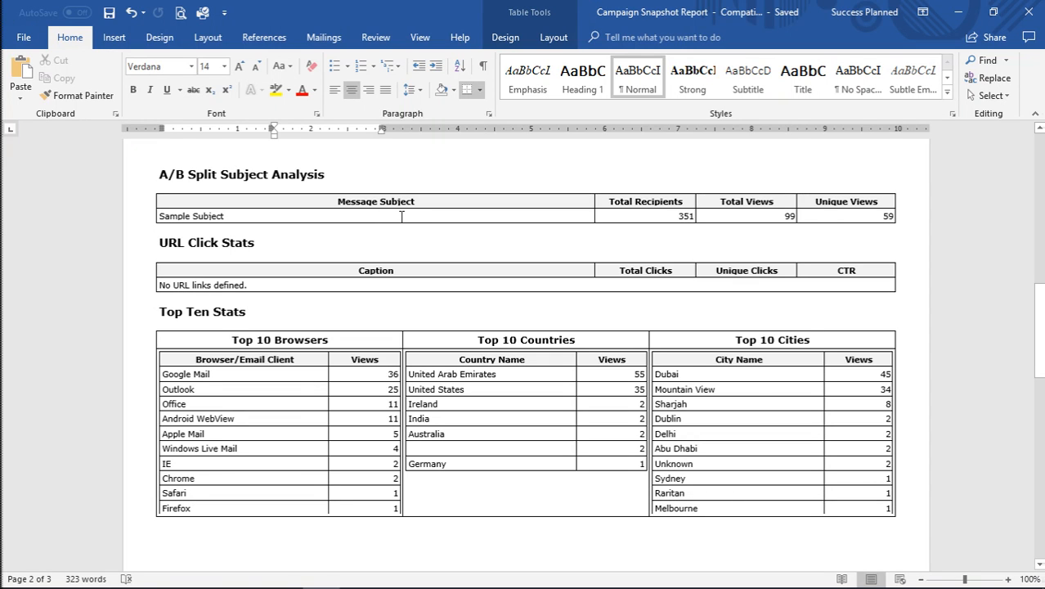
left_click(401, 216)
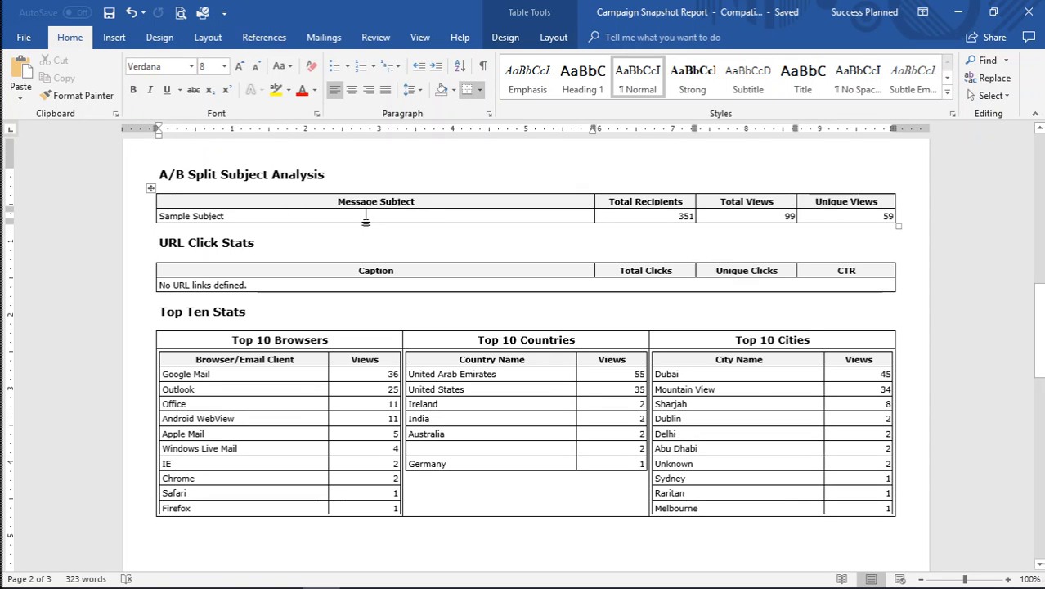
left_click(664, 215)
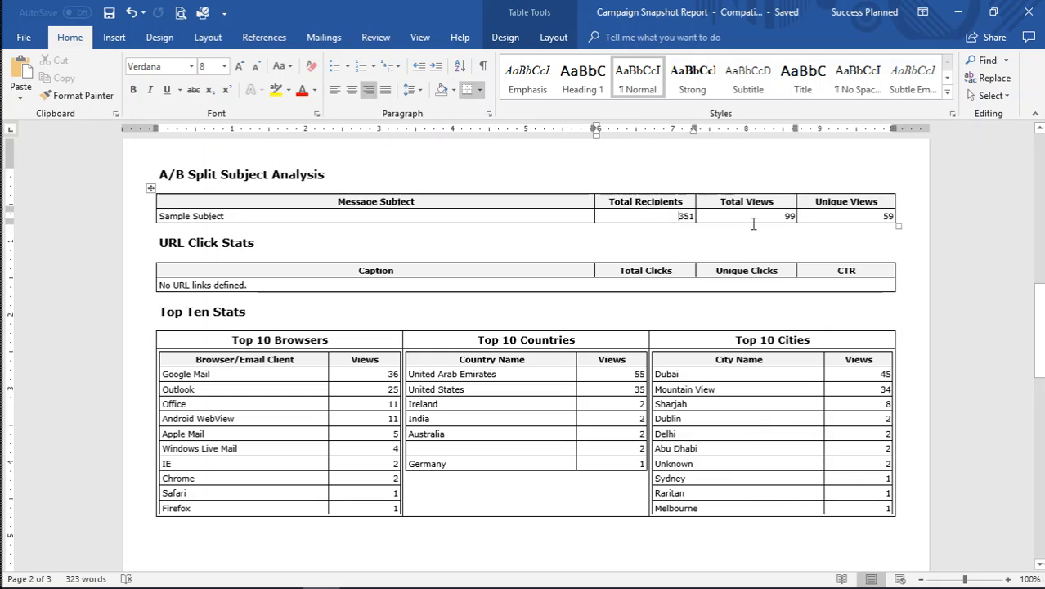
left_click(779, 217)
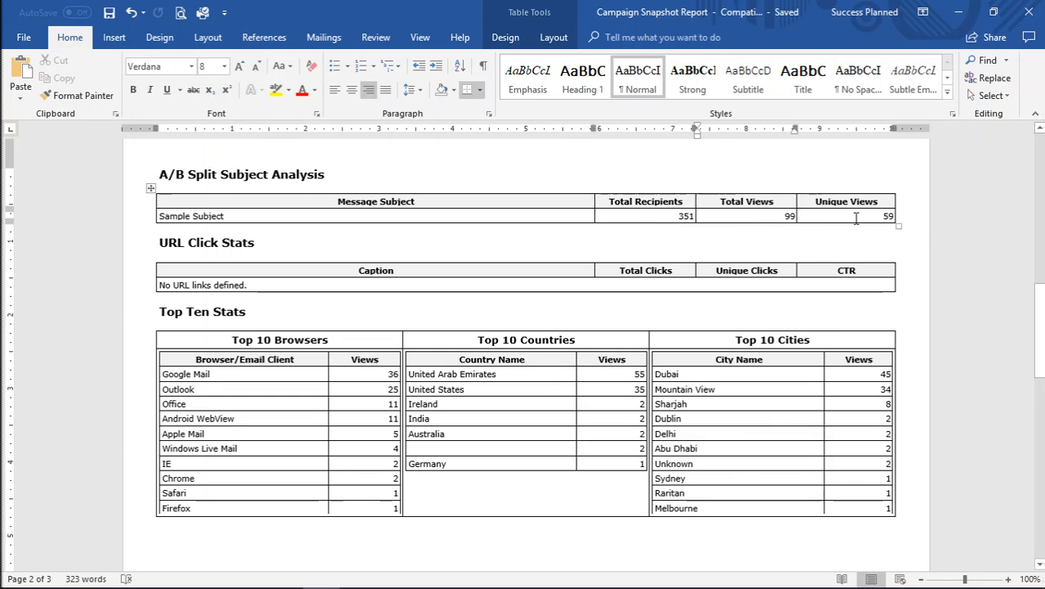
left_click(867, 219)
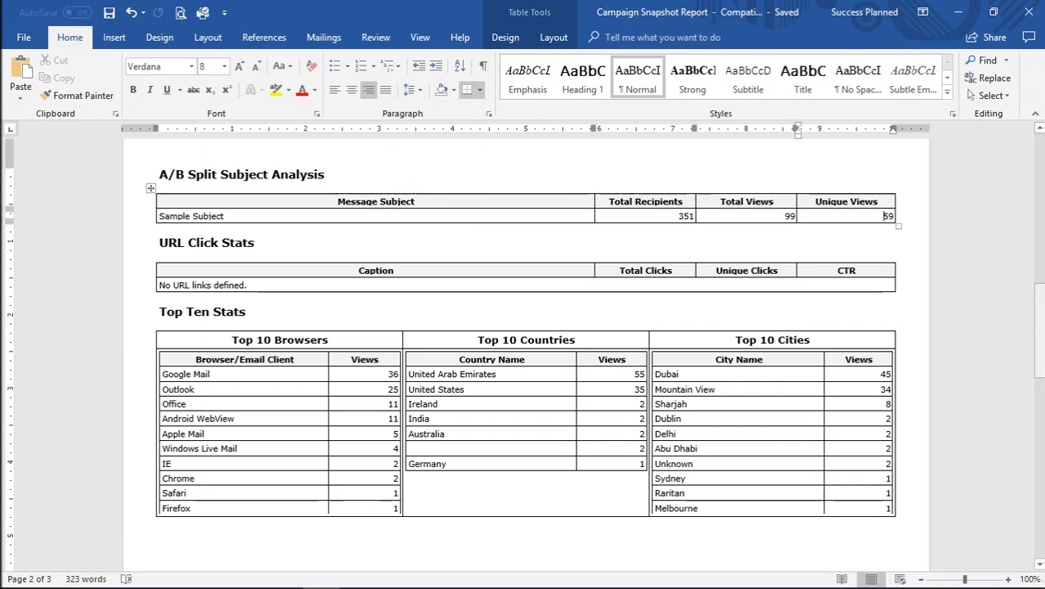
left_click(1041, 322)
left_click_drag(1040, 323, 1041, 340)
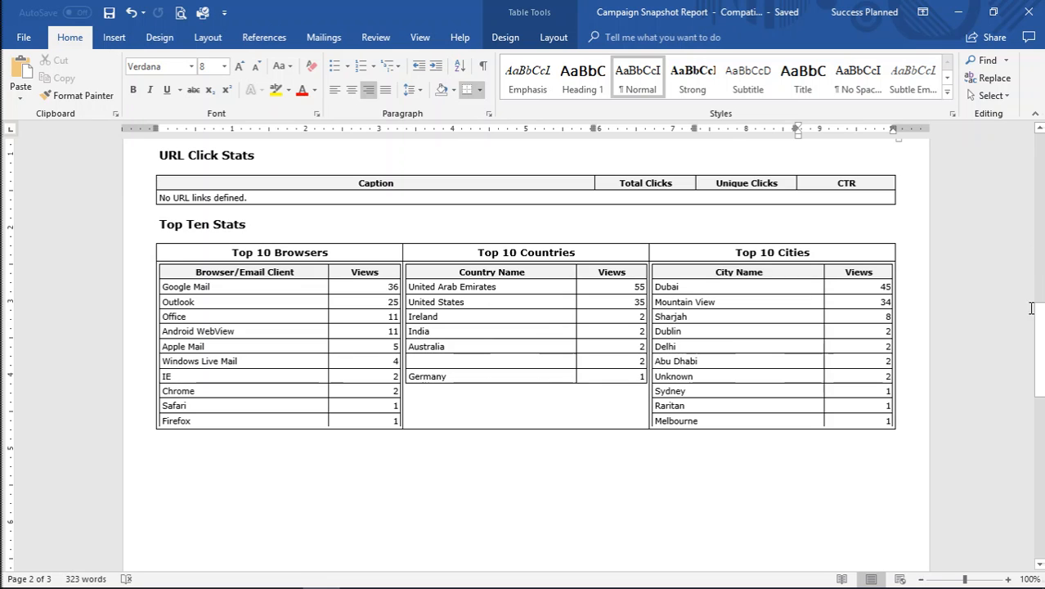
left_click_drag(1041, 327, 1041, 343)
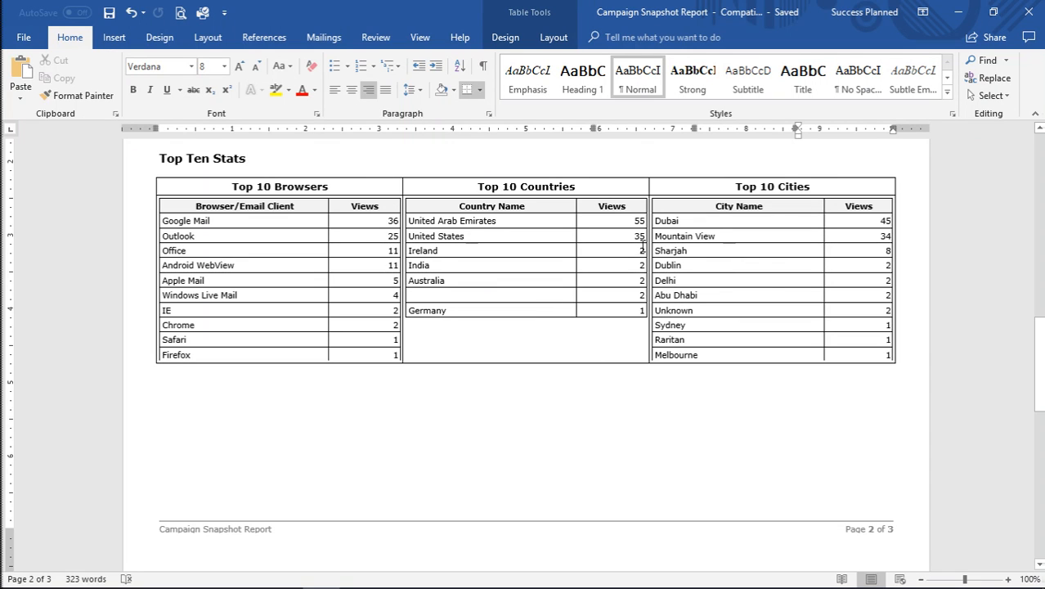
left_click(753, 235)
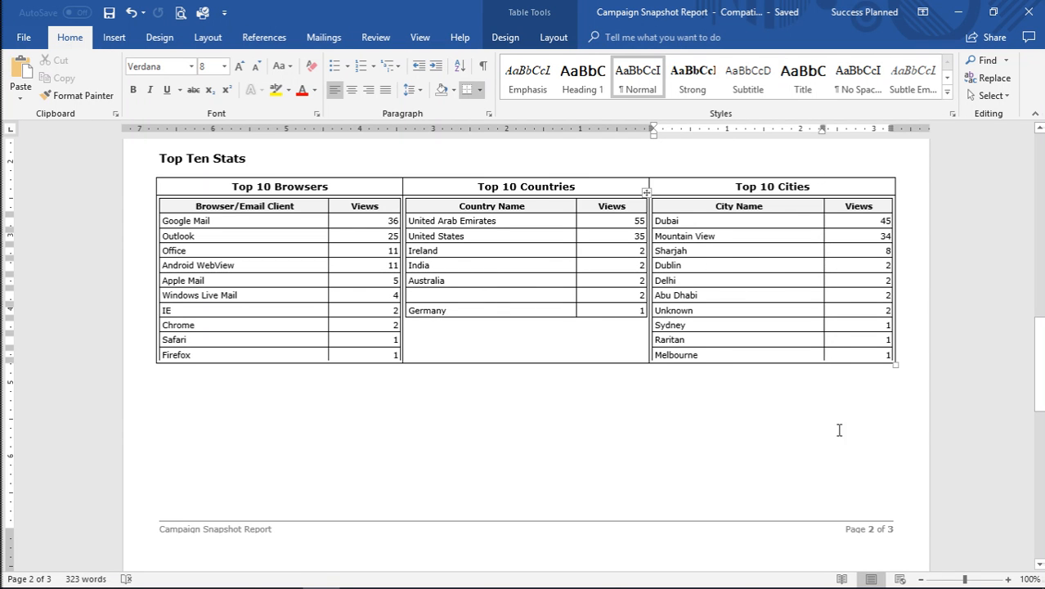
Examine the Hourly View Trends table on the report's third page, including the 5:00:00 PM to 5:59:59 PM row.
left_click_drag(1040, 376, 1043, 487)
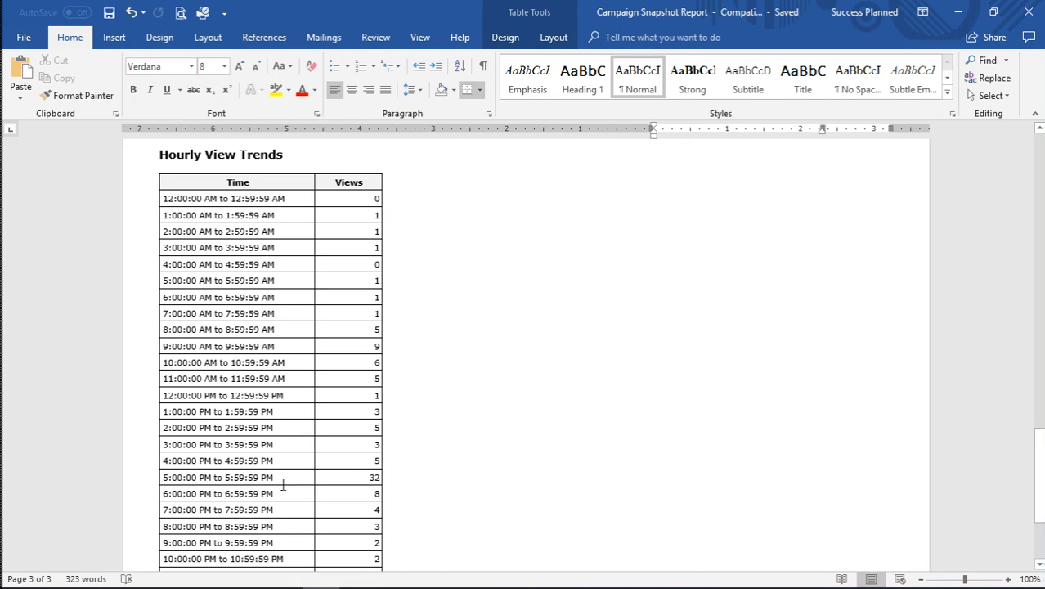
left_click_drag(292, 477, 341, 478)
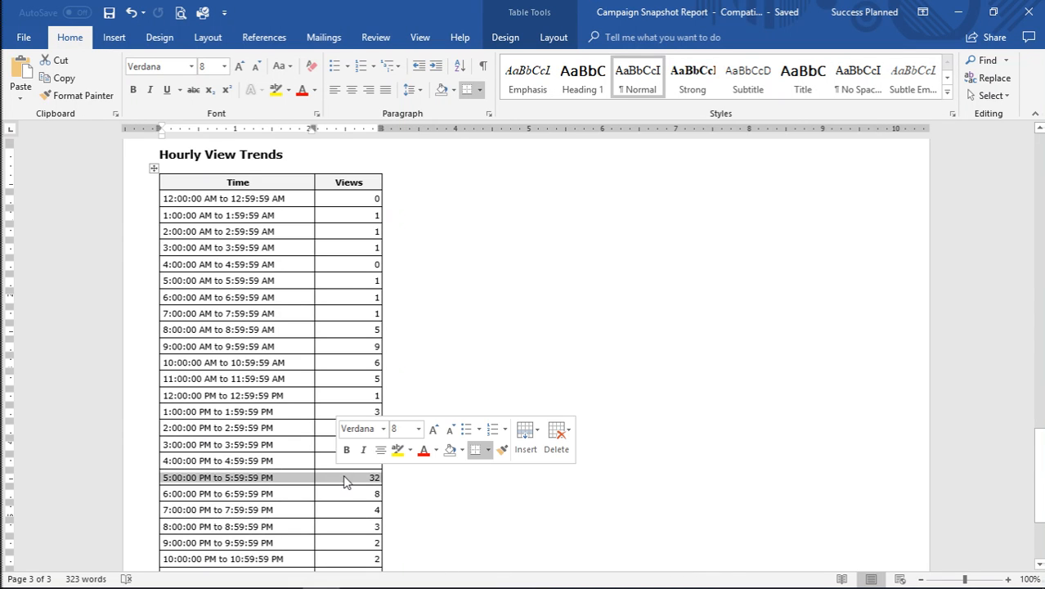
left_click(345, 481)
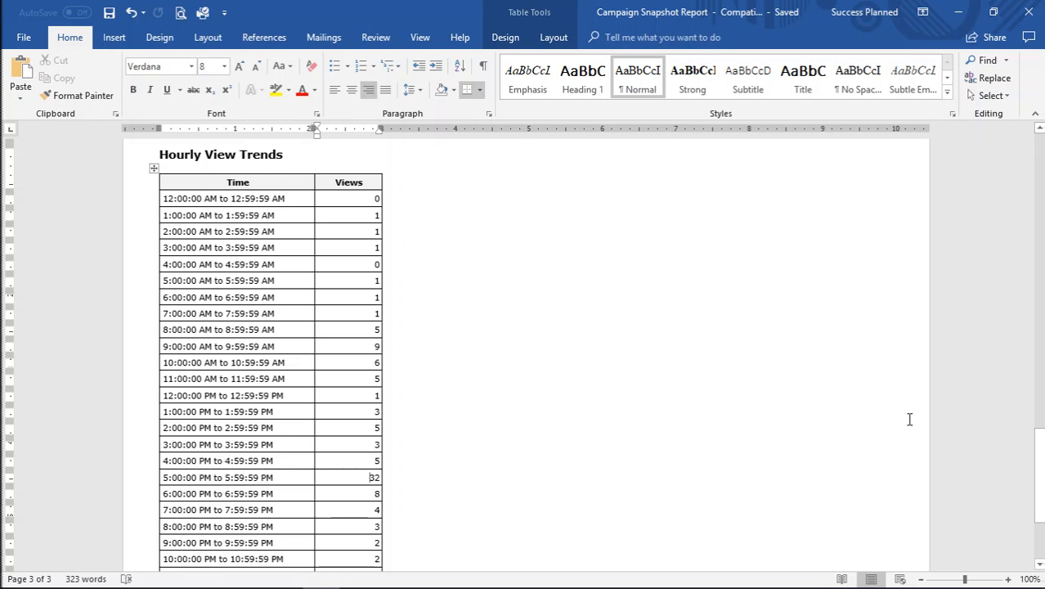
left_click_drag(1040, 440, 1040, 465)
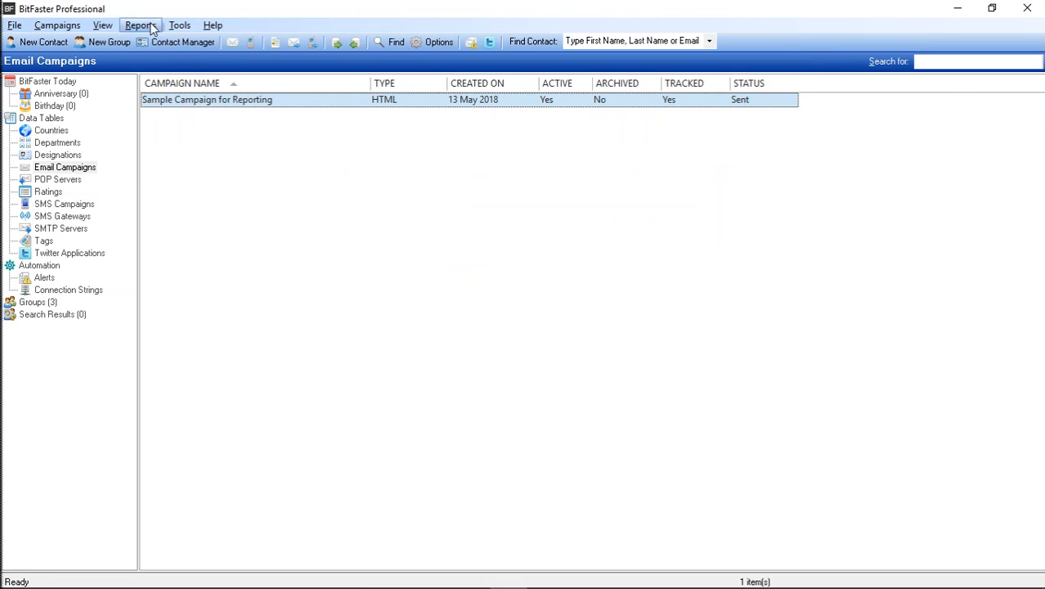
Review the Campaign Seen By report's sort choices and Show Unique Contacts Only option, and close its definition without generating the report.
left_click(149, 26)
mouse_move(172, 173)
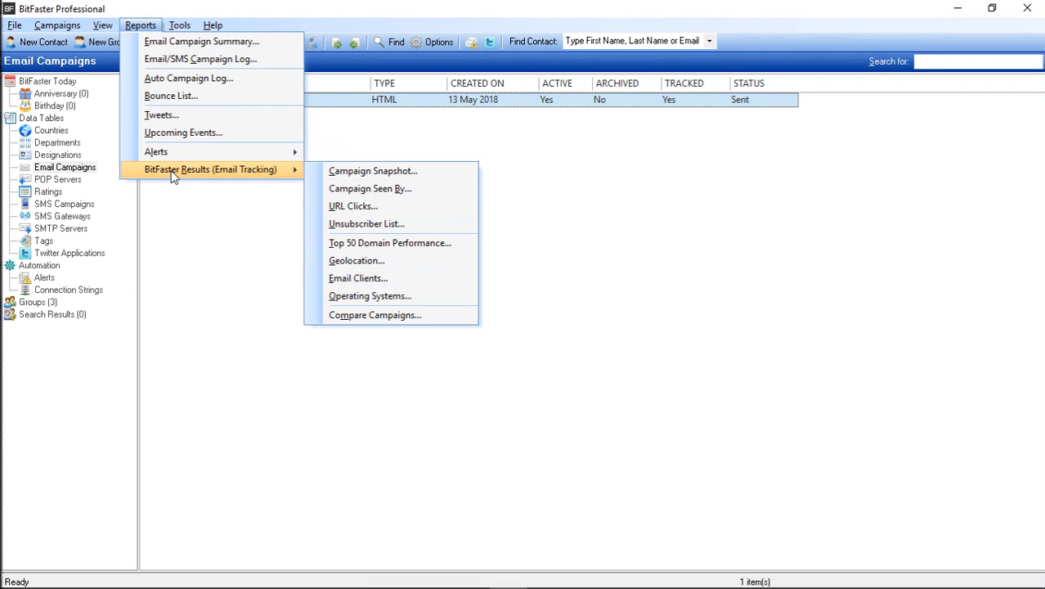
left_click(426, 188)
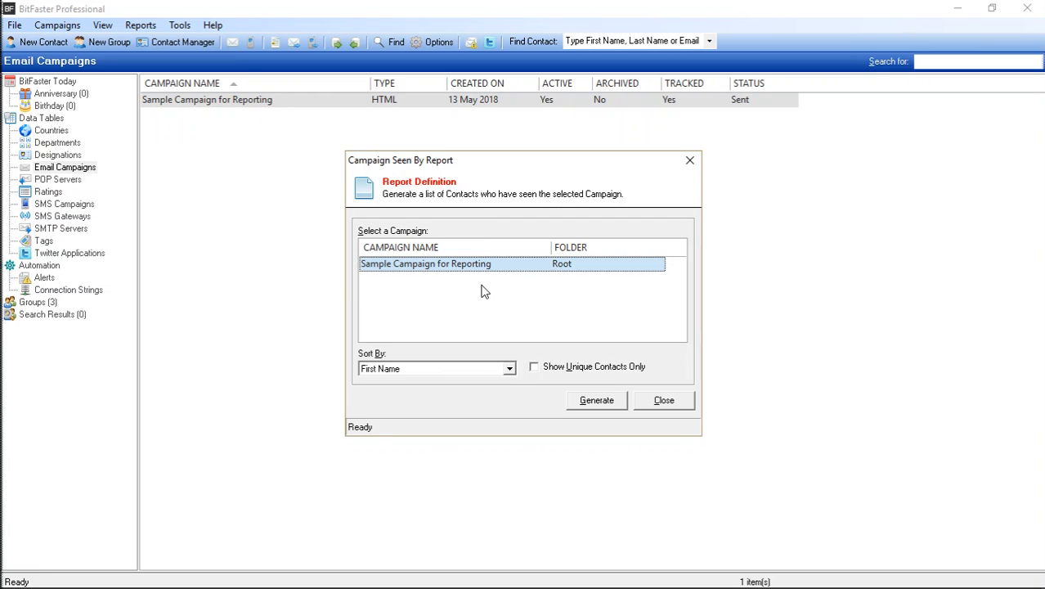
left_click(546, 370)
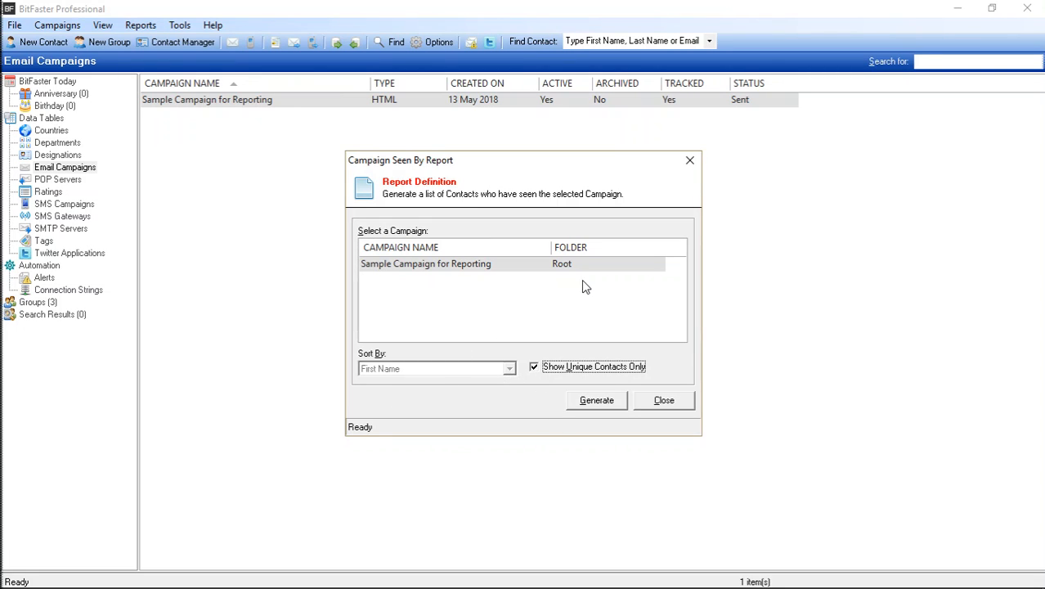
left_click(542, 368)
left_click(509, 370)
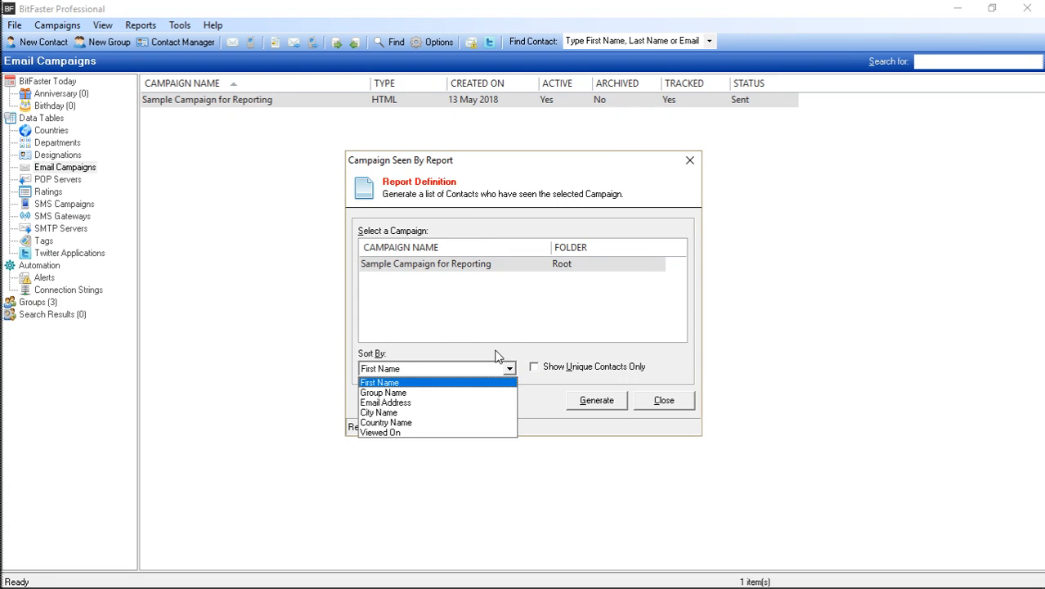
left_click(547, 370)
left_click(550, 371)
left_click(549, 371)
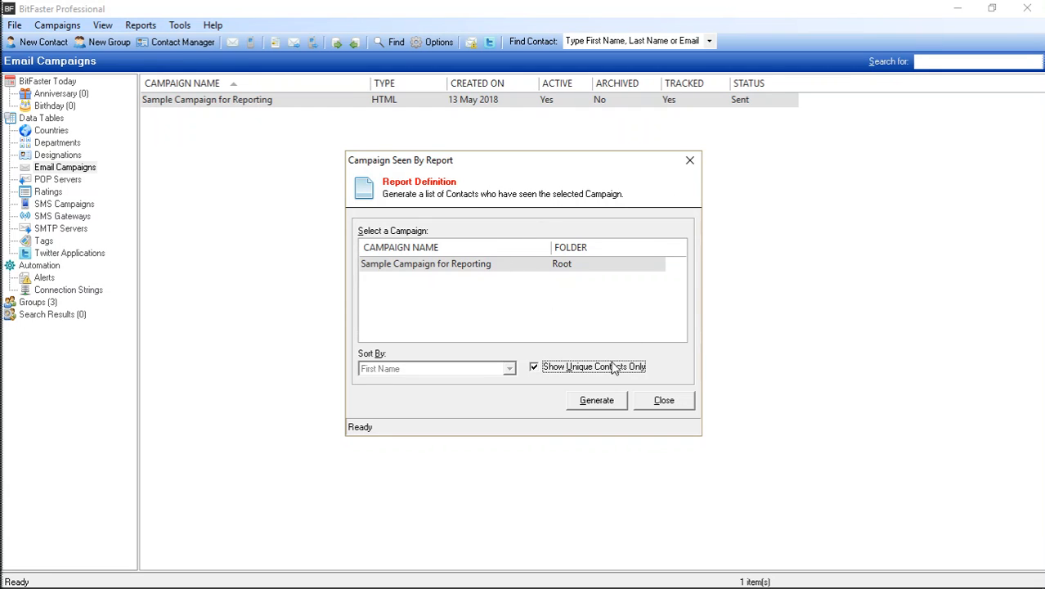
left_click(667, 401)
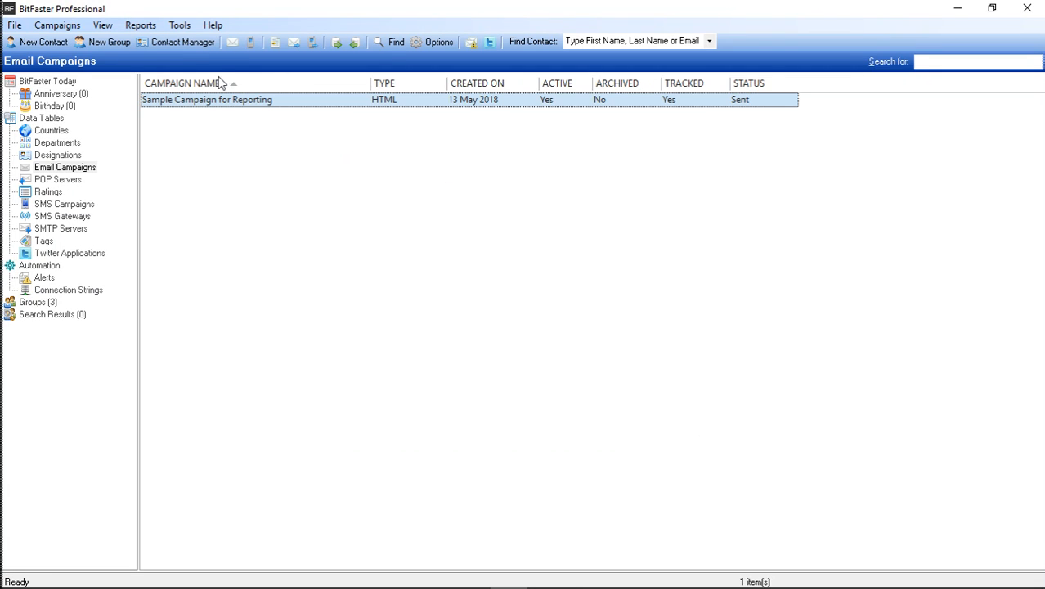
Generate the Top 50 Domain Performance report for Sample Campaign for Reporting.
left_click(140, 25)
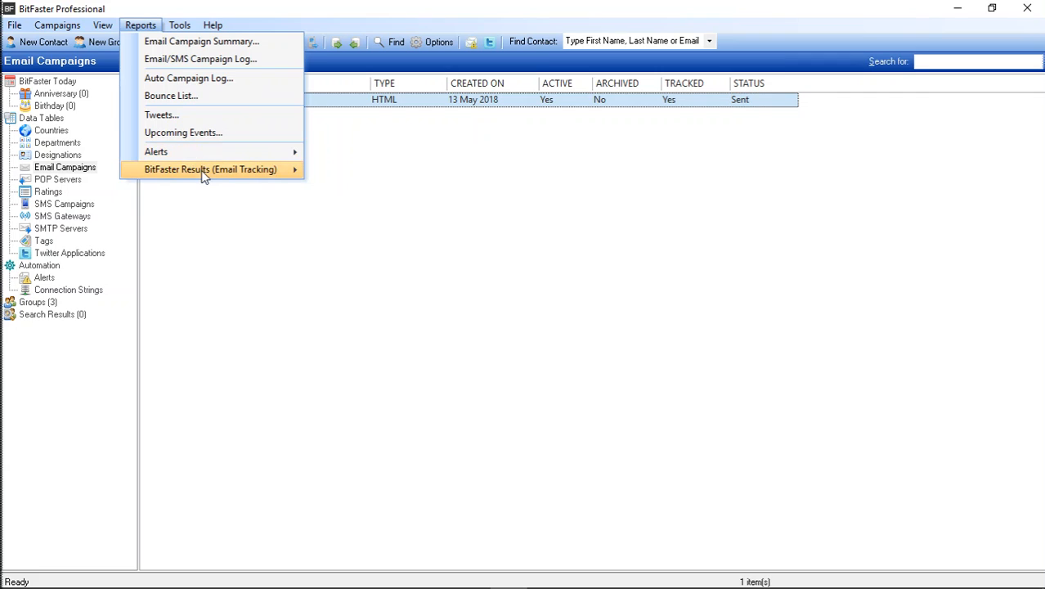
mouse_move(219, 173)
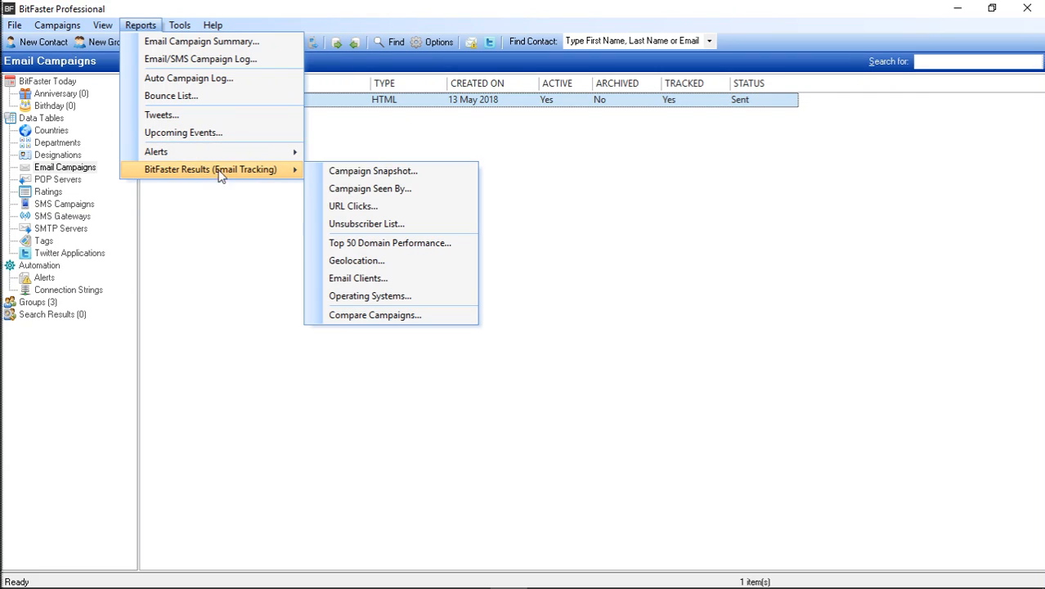
left_click(436, 245)
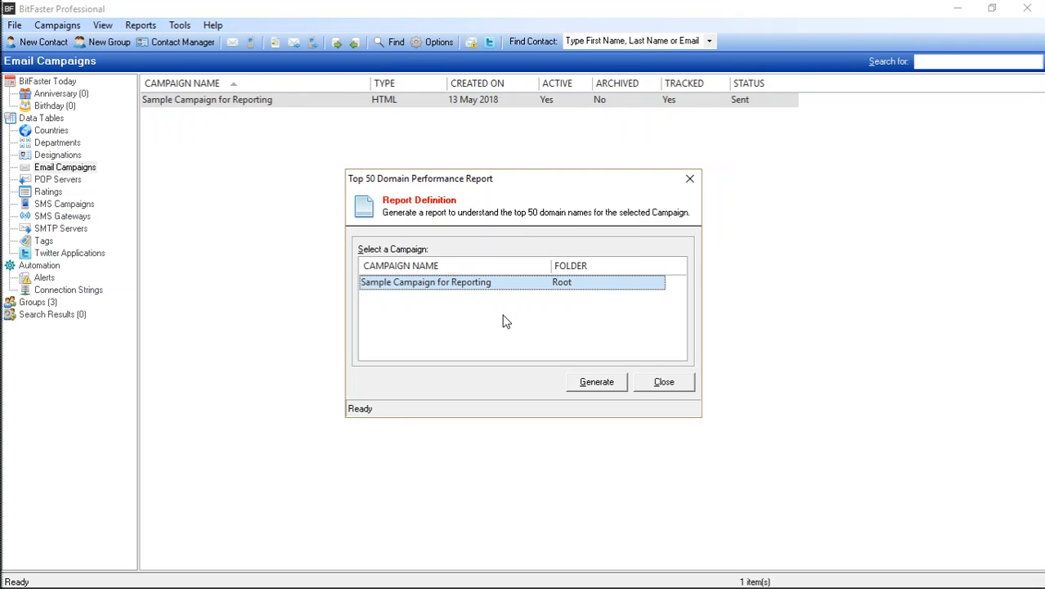
left_click(596, 383)
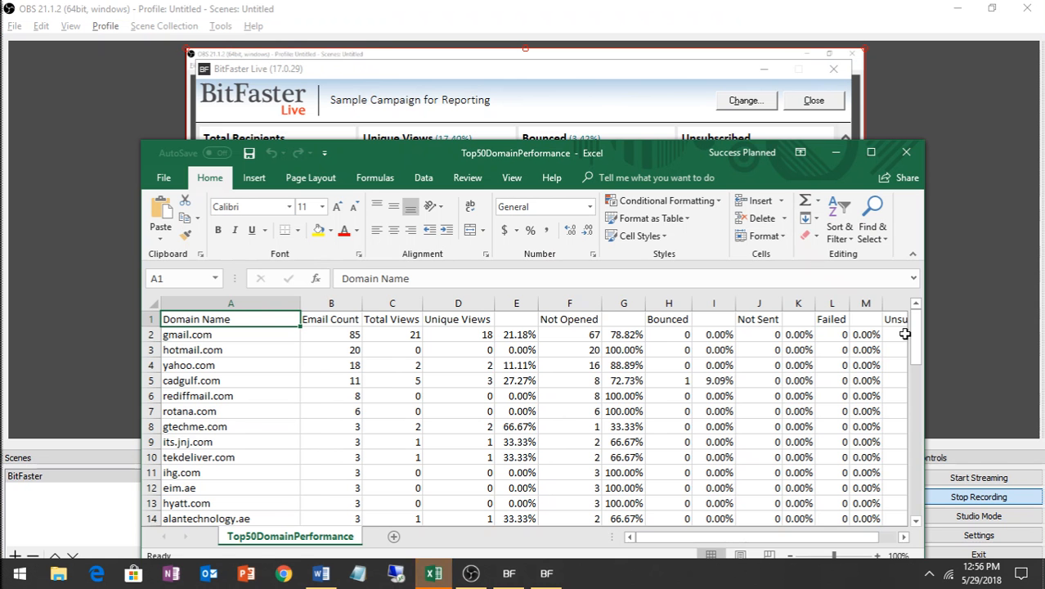
Enlarge the Top50DomainPerformance workbook and review its Domain Name list and Email Count column.
left_click(871, 153)
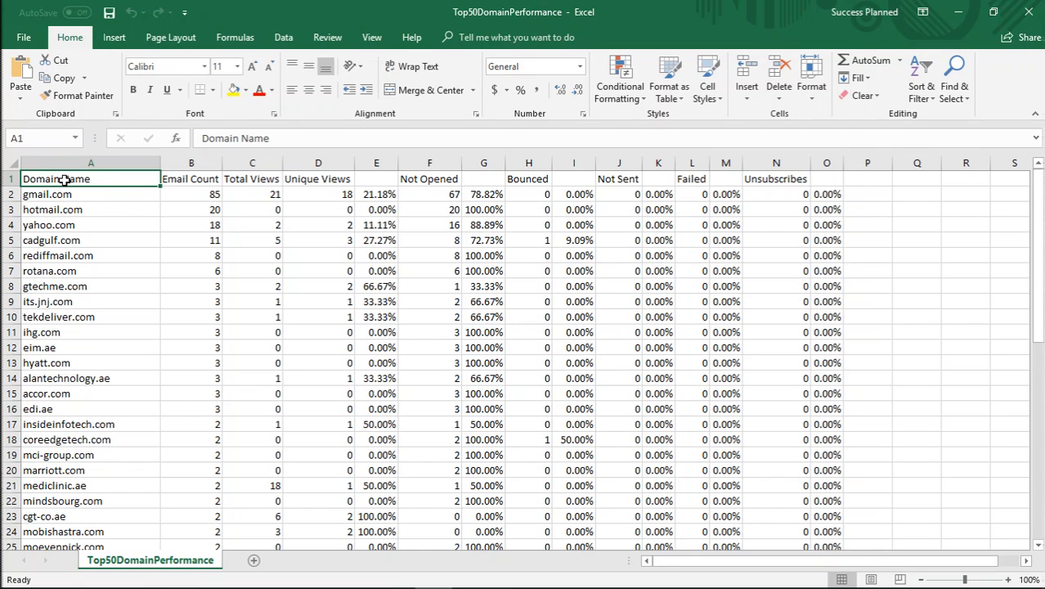
left_click_drag(109, 193, 98, 353)
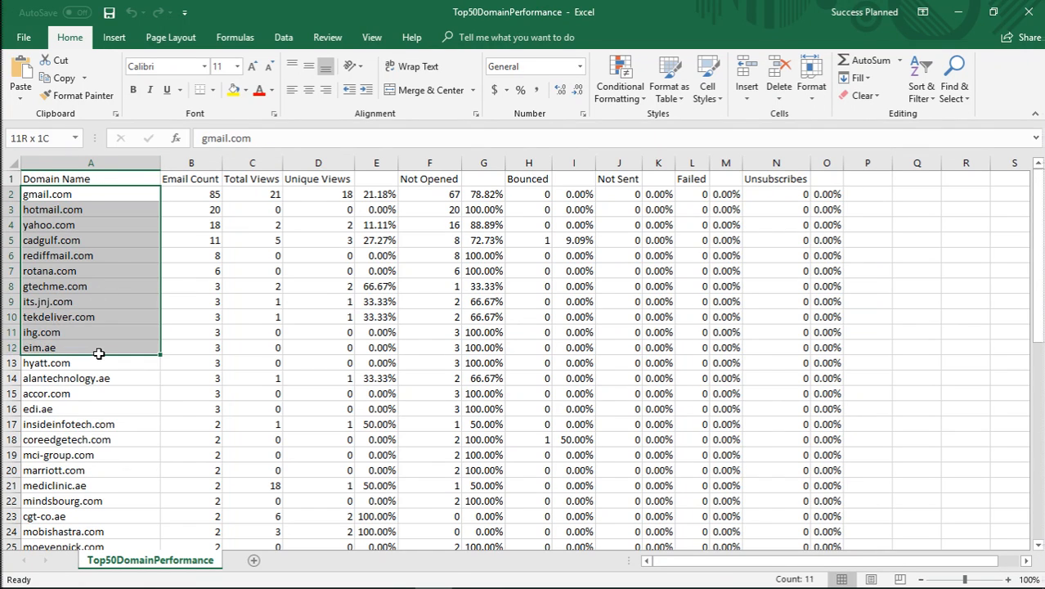
left_click(124, 177)
left_click(195, 180)
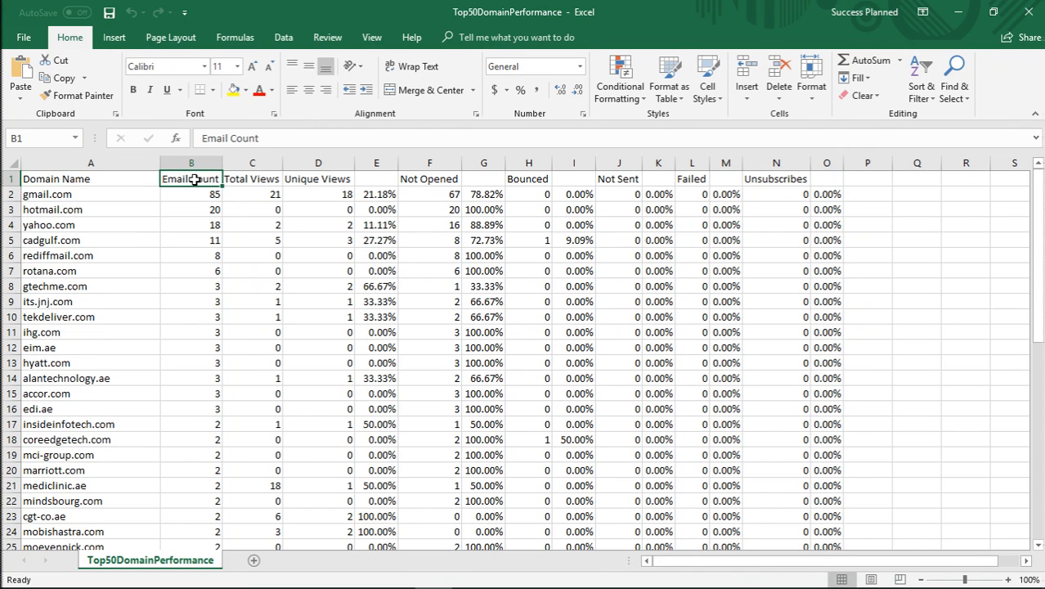
Examine the gmail.com row's email count, total views, unique views and unique view percentage.
left_click(98, 193)
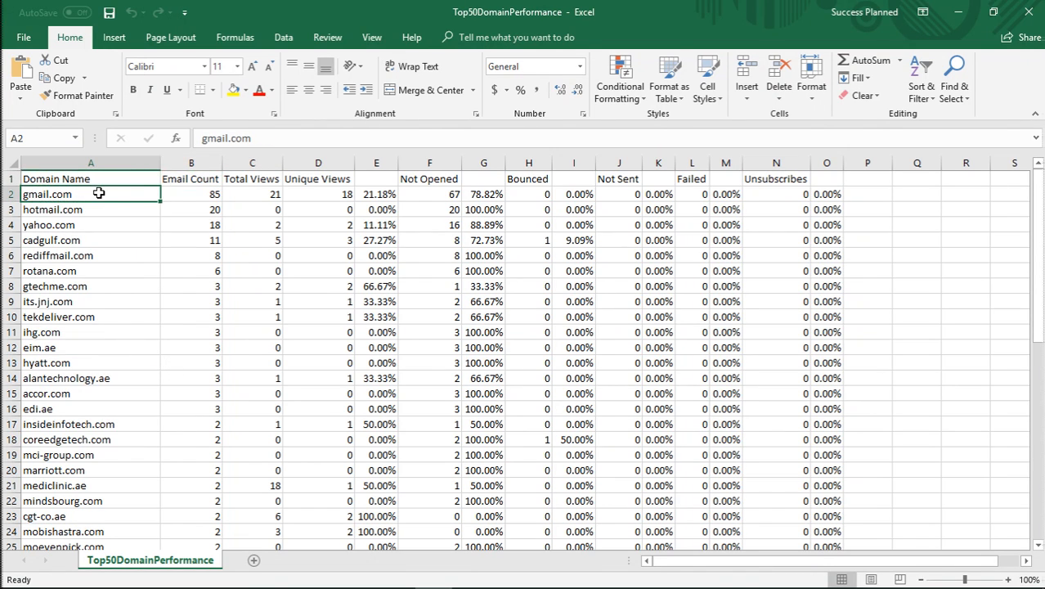
left_click(204, 194)
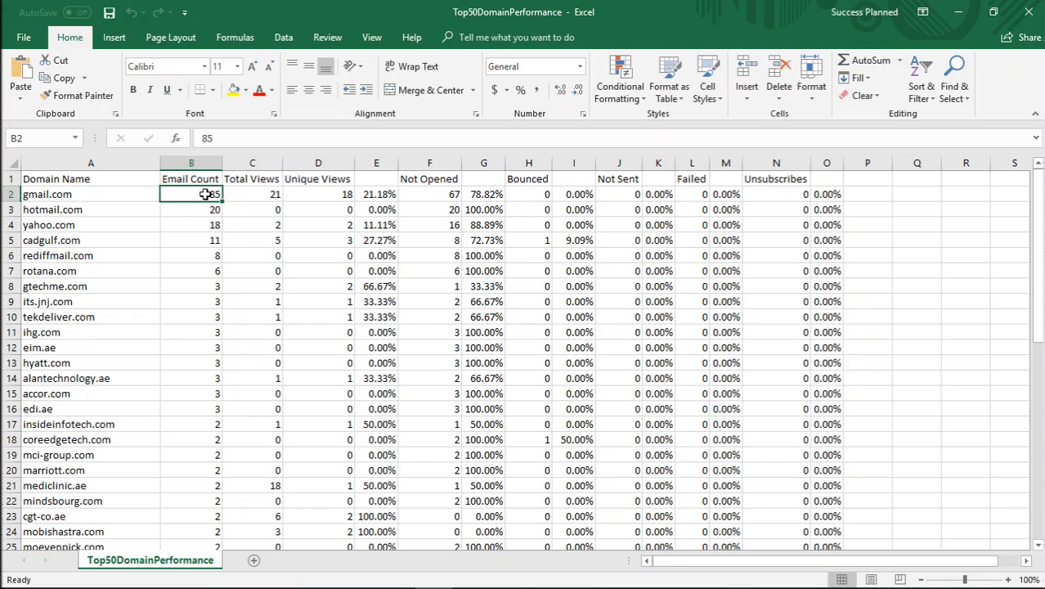
left_click(266, 194)
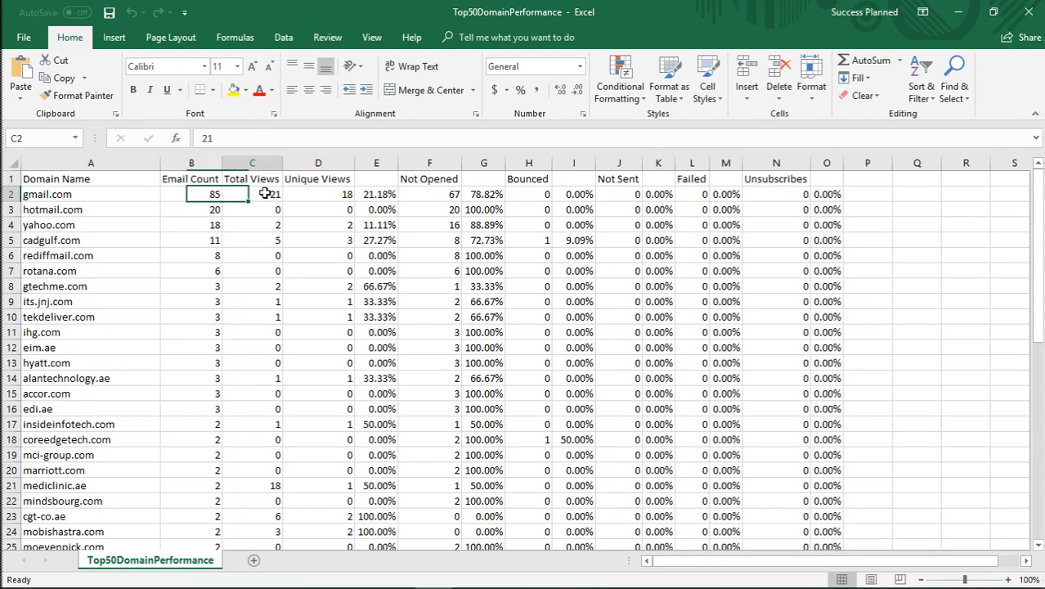
left_click(336, 195)
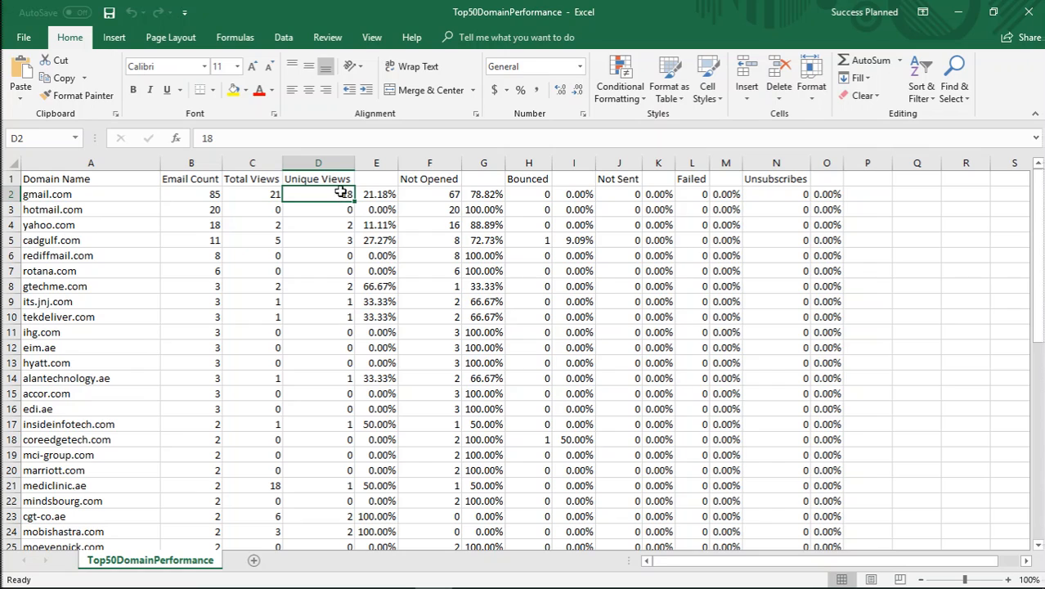
left_click(268, 196)
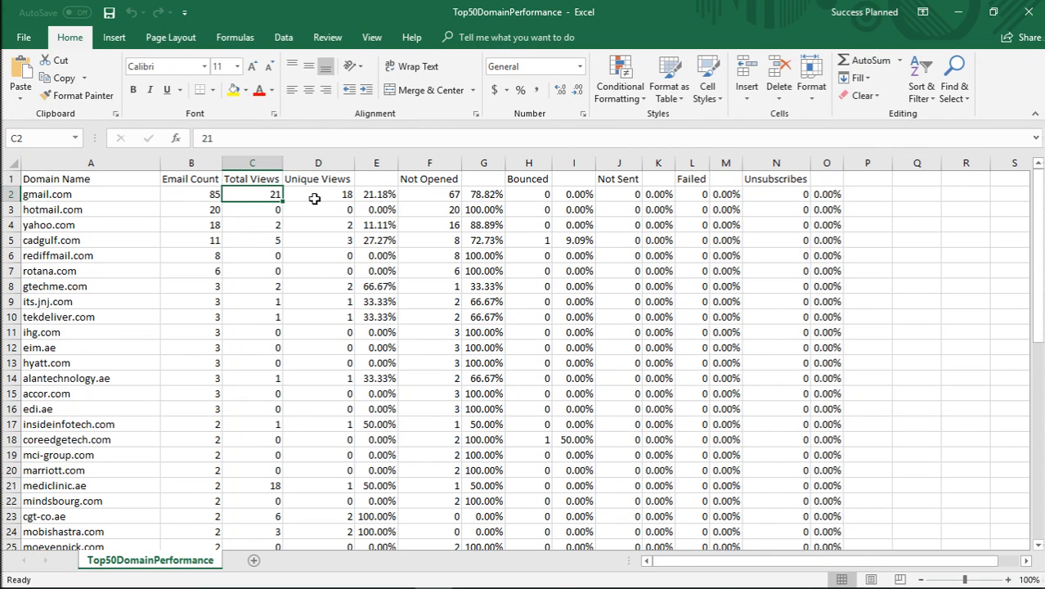
left_click(386, 196)
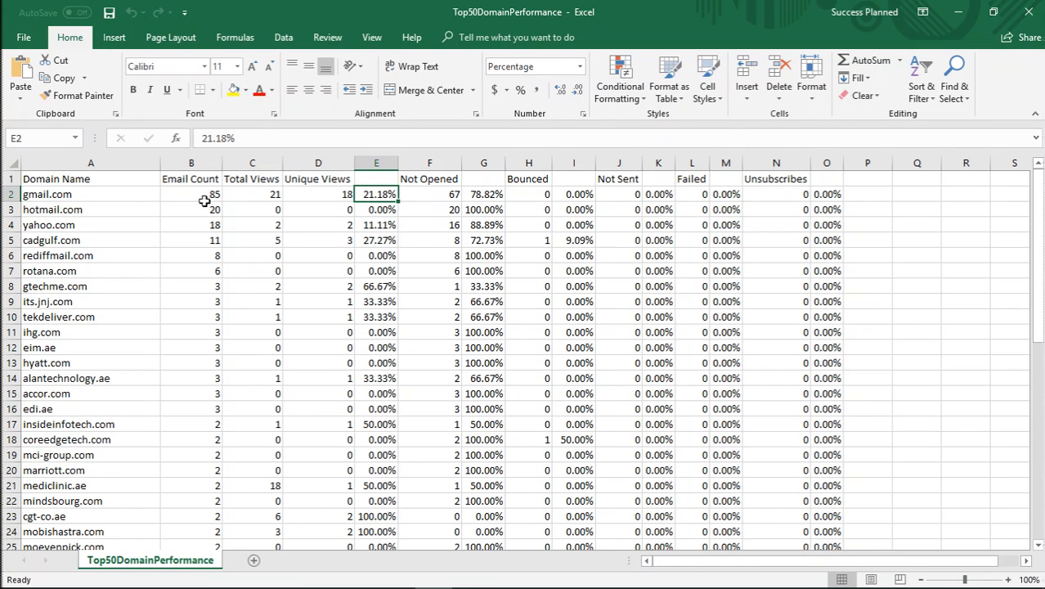
Examine the gmail.com row's Not Opened, Bounced, Not Sent, Failed and Unsubscribes figures.
left_click(452, 199)
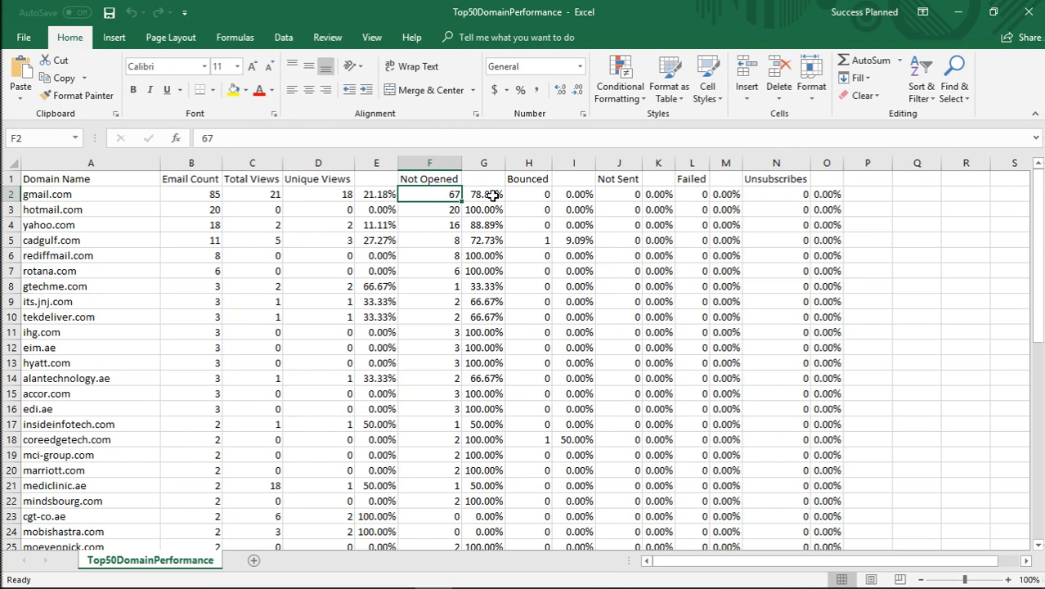
left_click(491, 195)
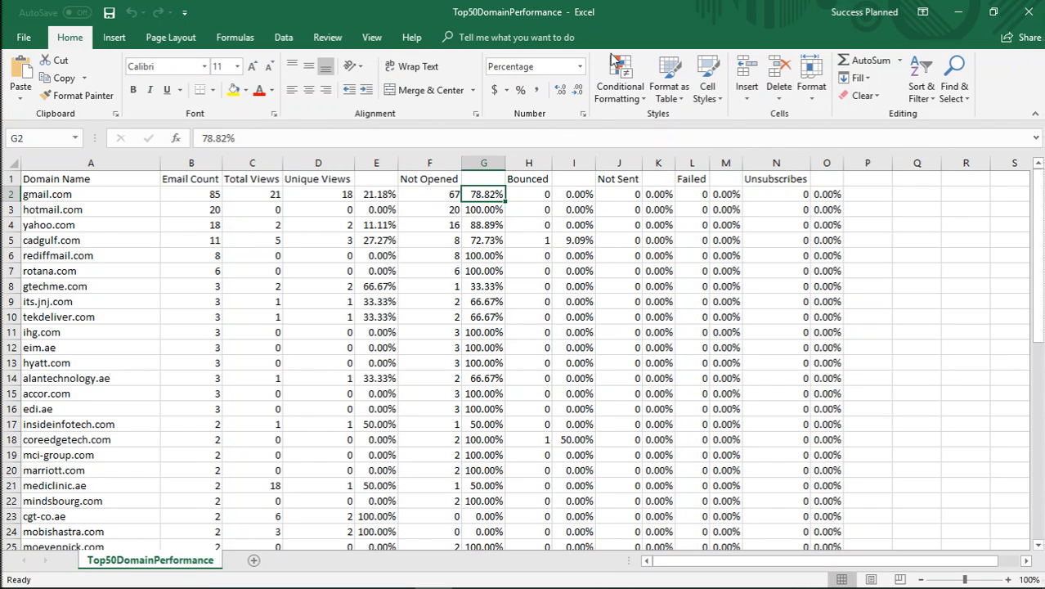
left_click(541, 193)
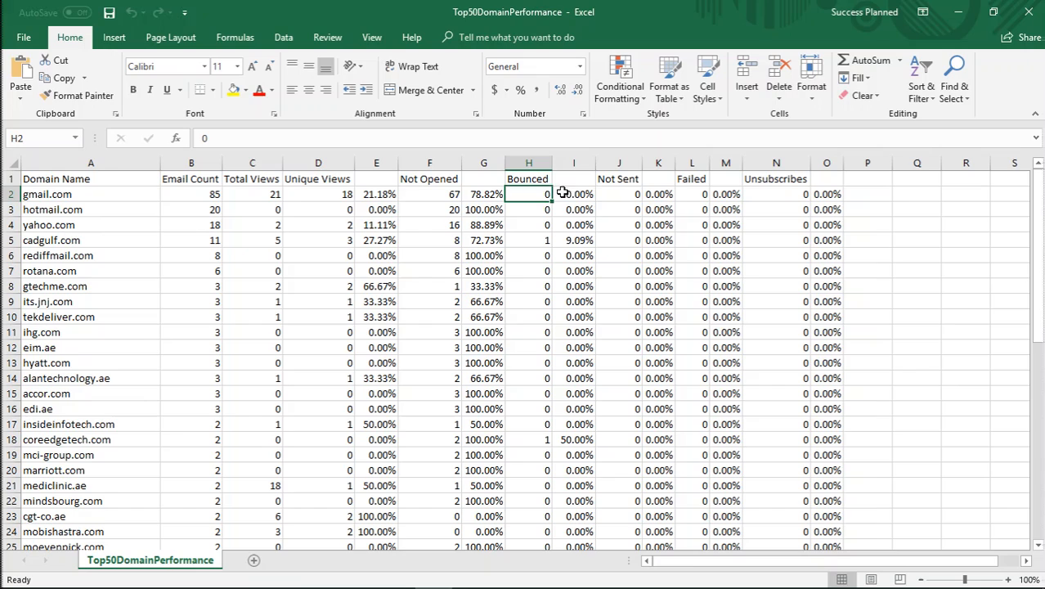
left_click(631, 196)
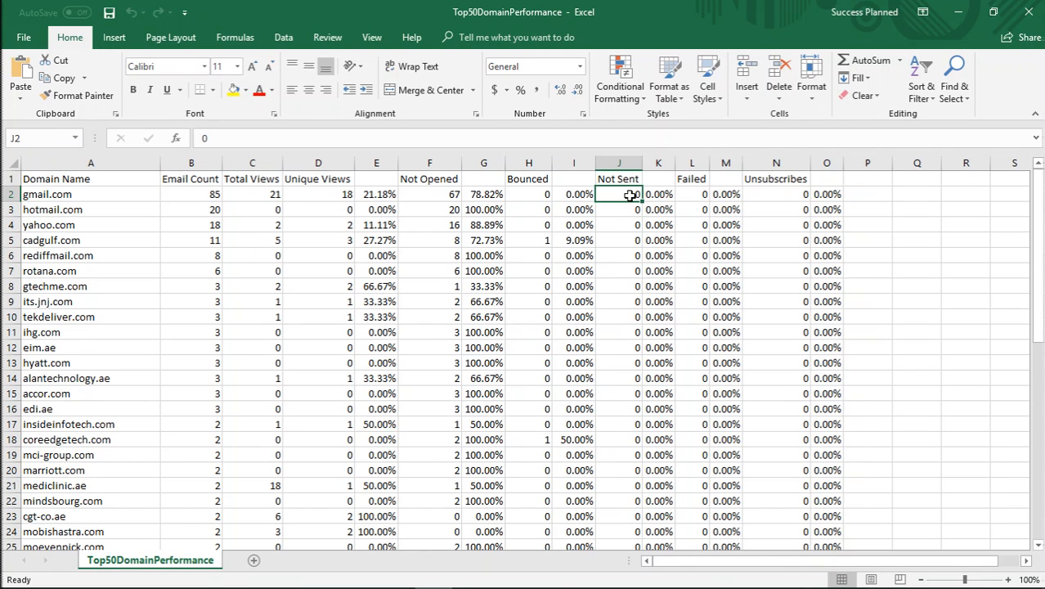
left_click(702, 194)
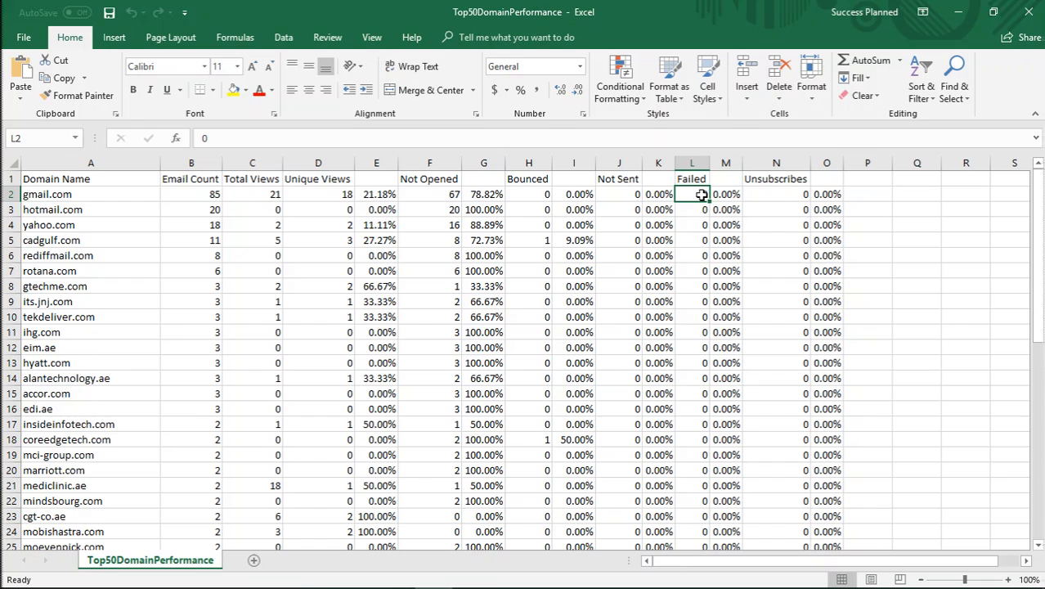
left_click(780, 194)
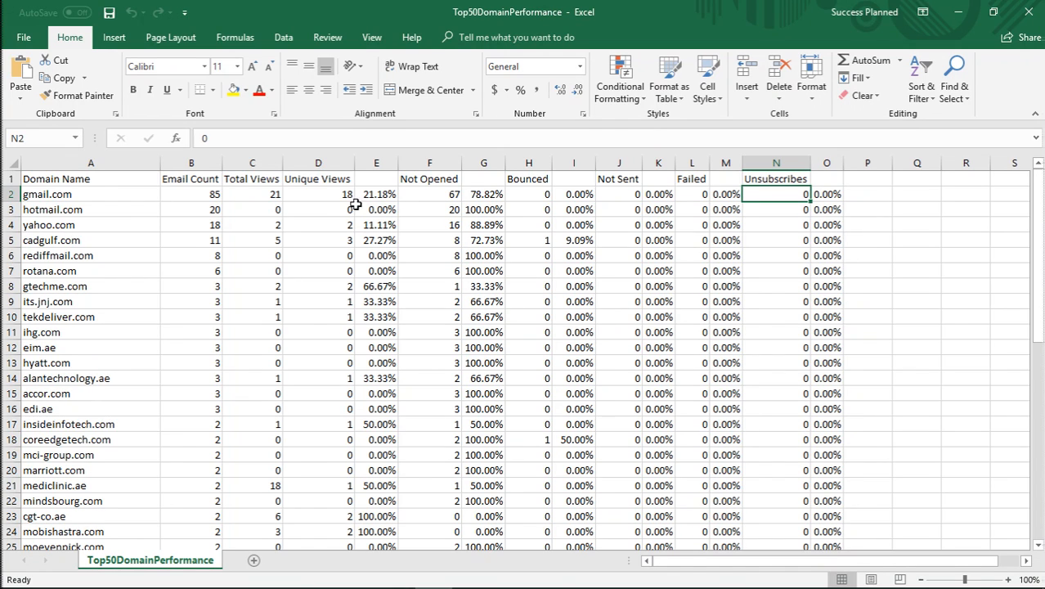
left_click(13, 194)
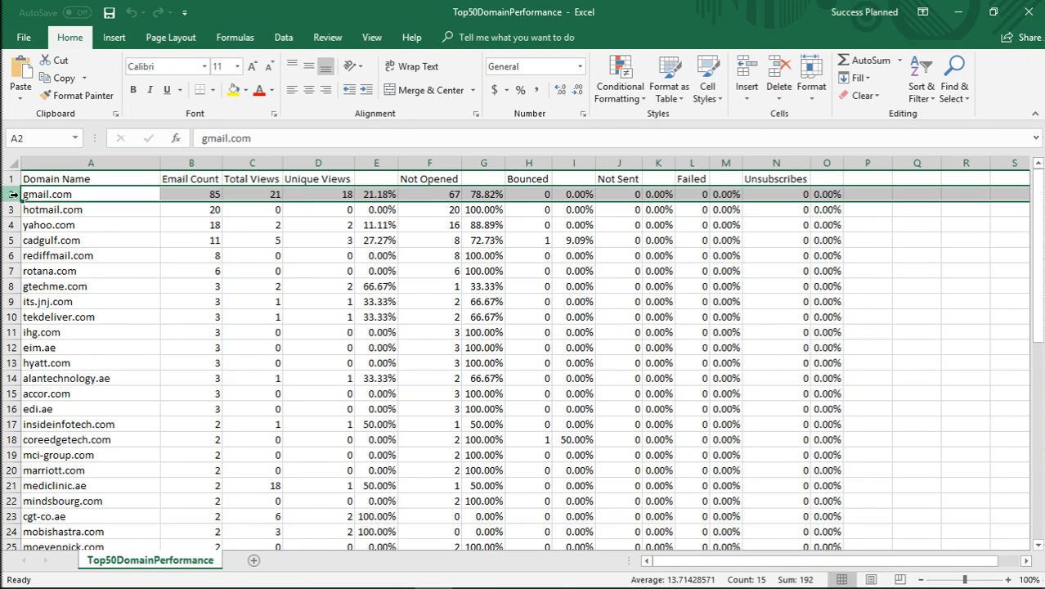
Examine the Not Opened counts and percentages across the other domains, including the hyatt.com and edi.ae rows.
left_click(80, 210)
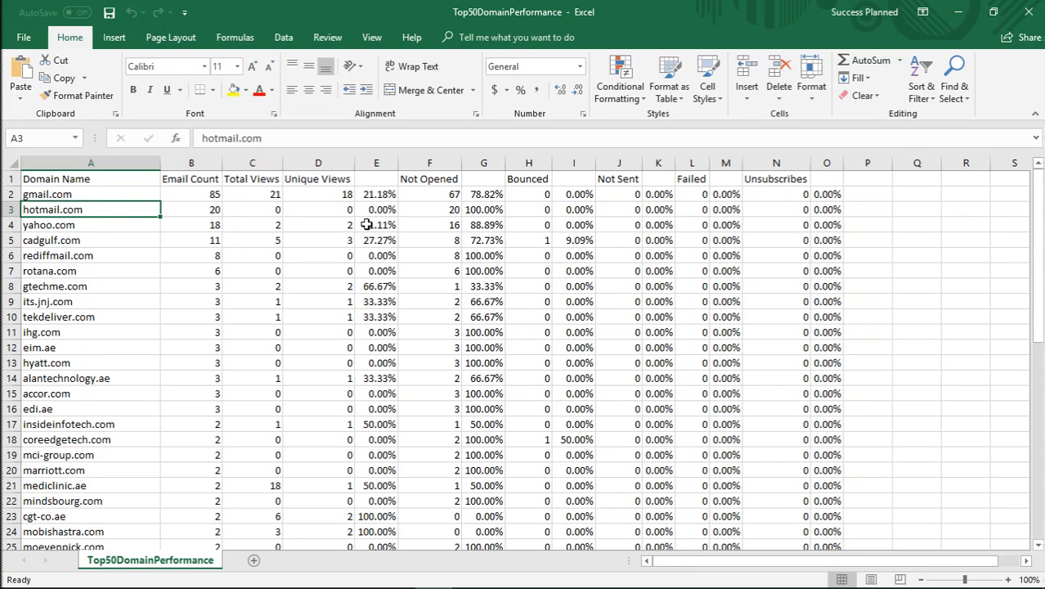
left_click(491, 489)
left_click(493, 501)
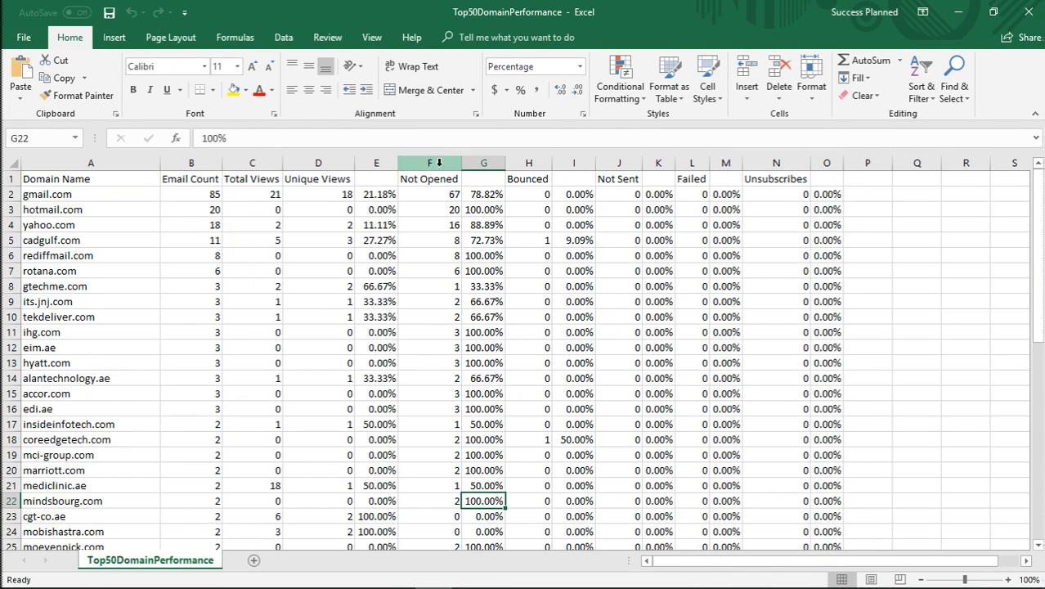
left_click_drag(438, 164, 474, 167)
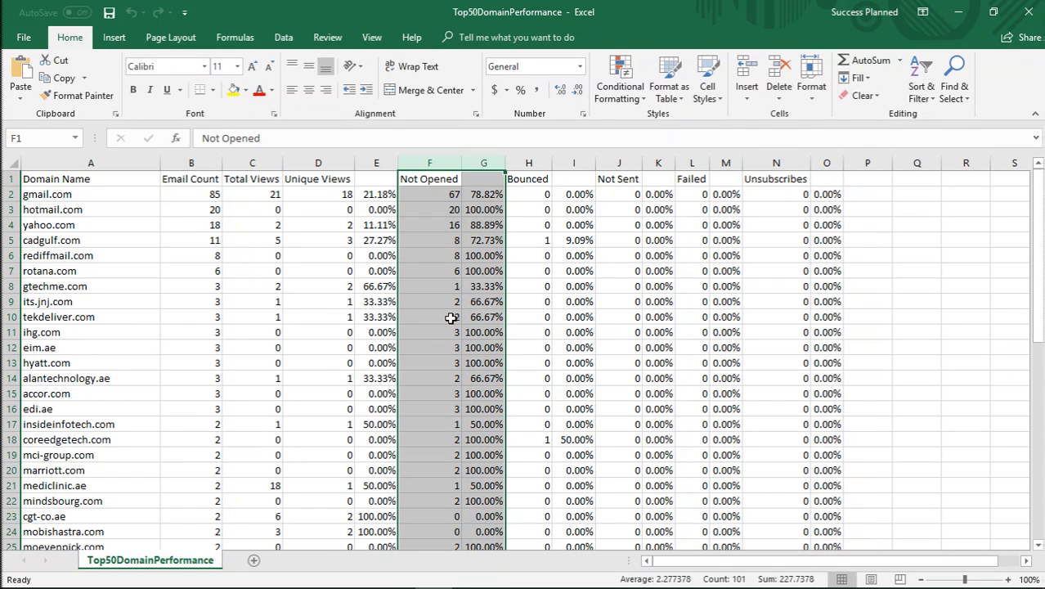
left_click(479, 364)
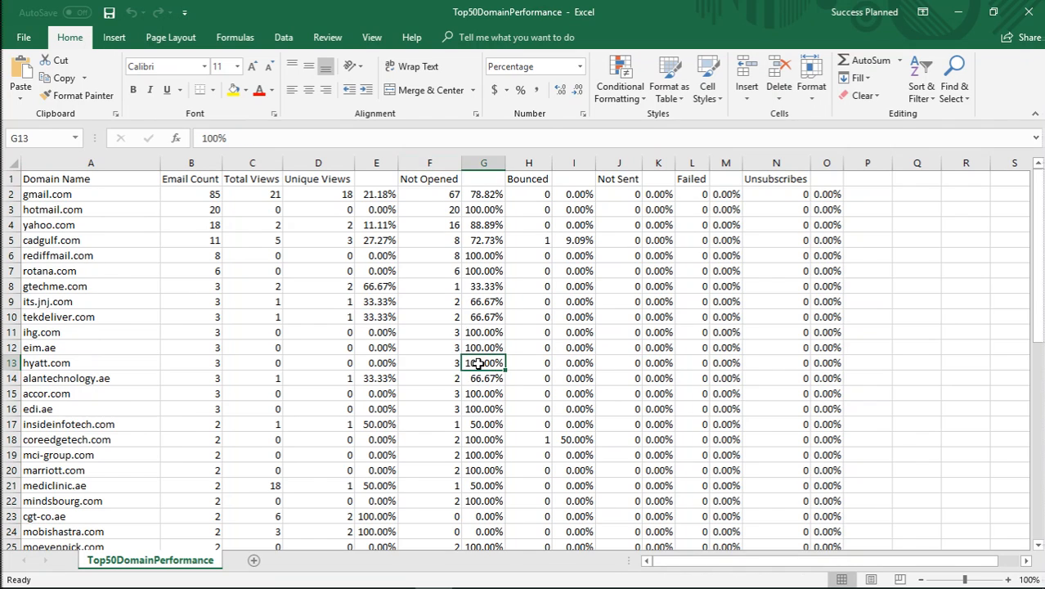
left_click(10, 362)
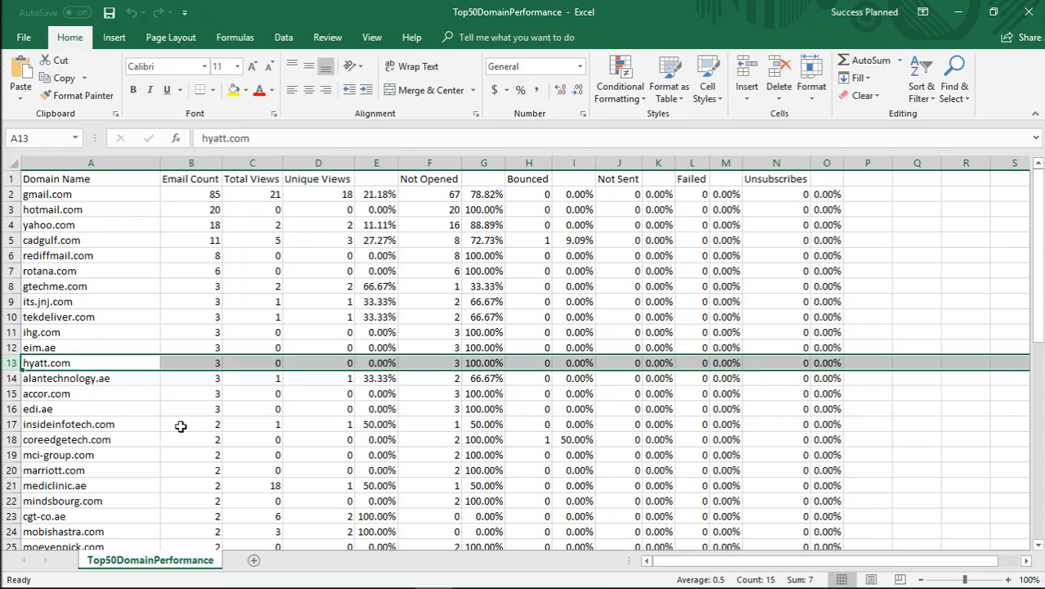
left_click(10, 409)
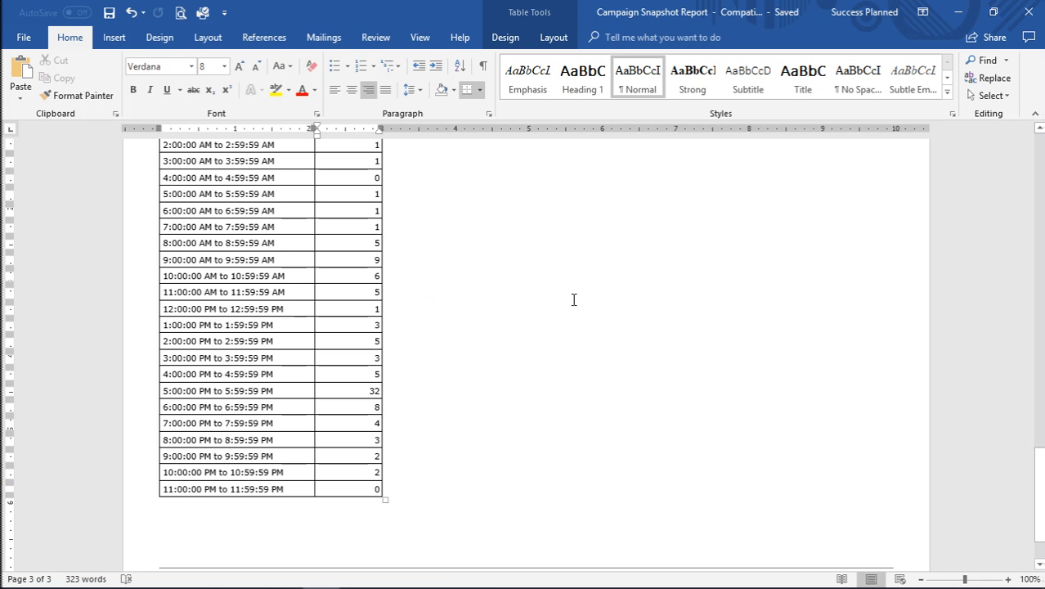
Switch to BitFaster Professional and close the Top 50 Domain Performance report definition.
key("alt+Tab")
key("alt+Tab")
key("alt+Tab")
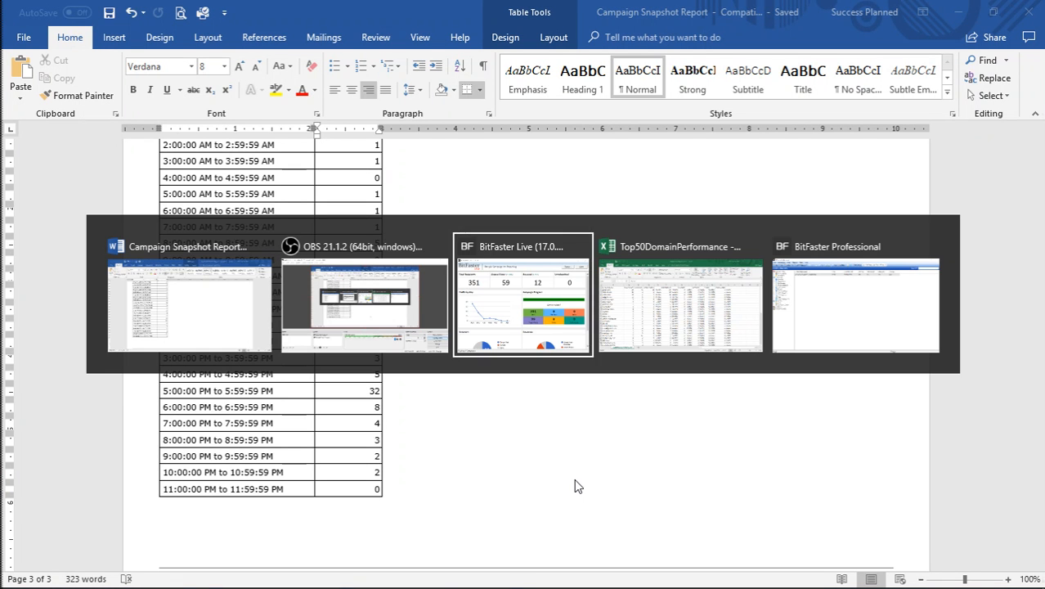
key("alt+Tab")
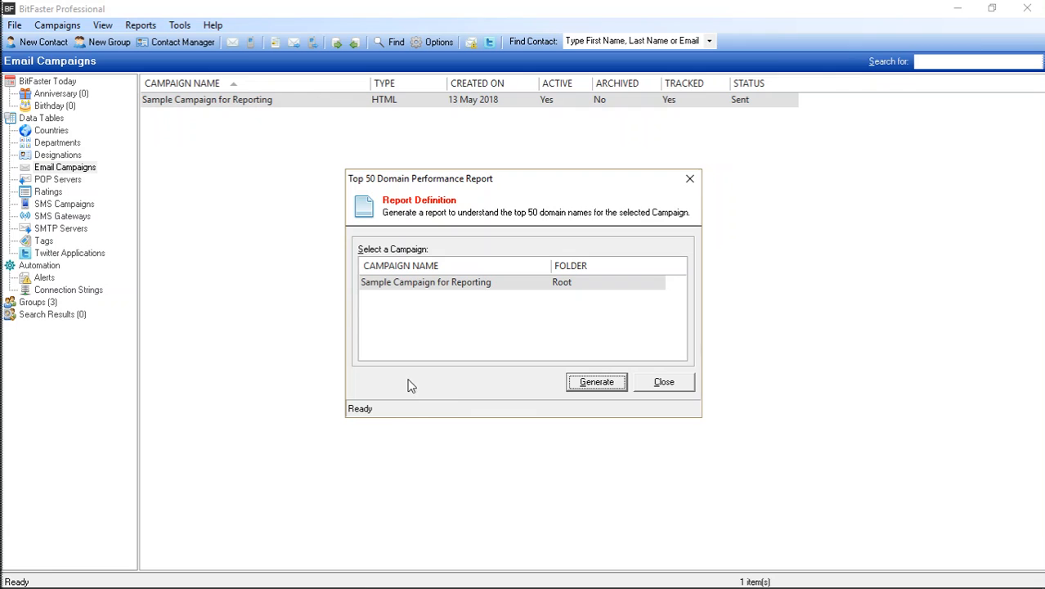
left_click(667, 382)
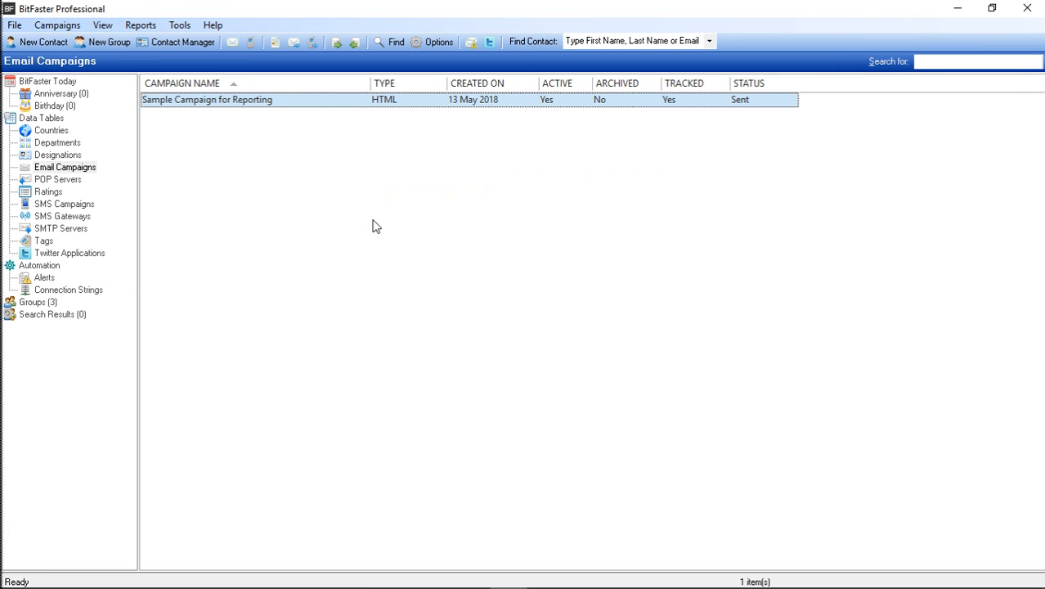
Generate the email tracking Geolocation report for Sample Campaign for Reporting.
left_click(140, 25)
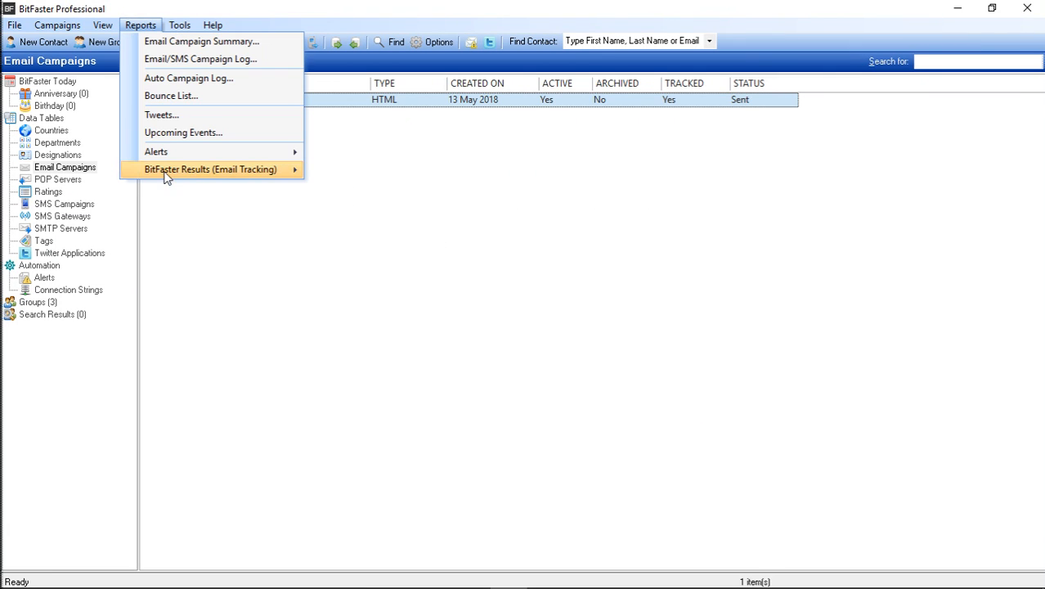
mouse_move(169, 177)
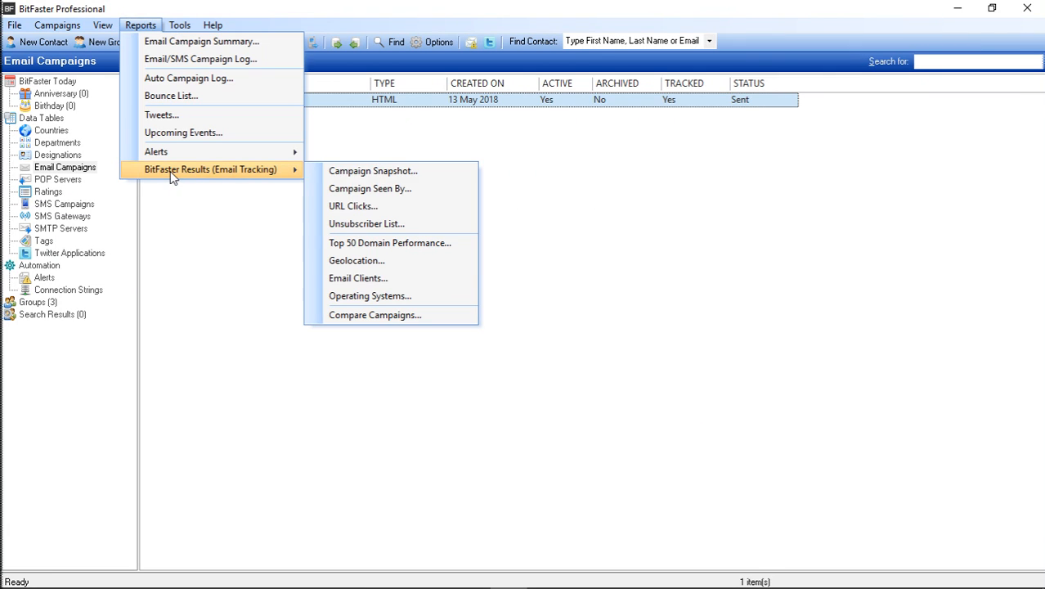
left_click(369, 262)
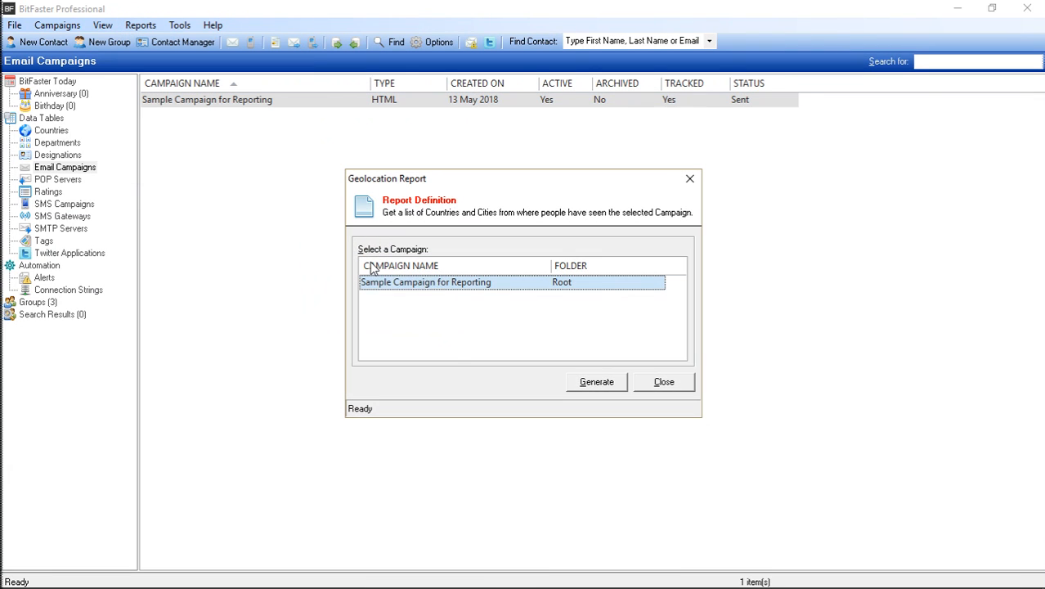
left_click(596, 384)
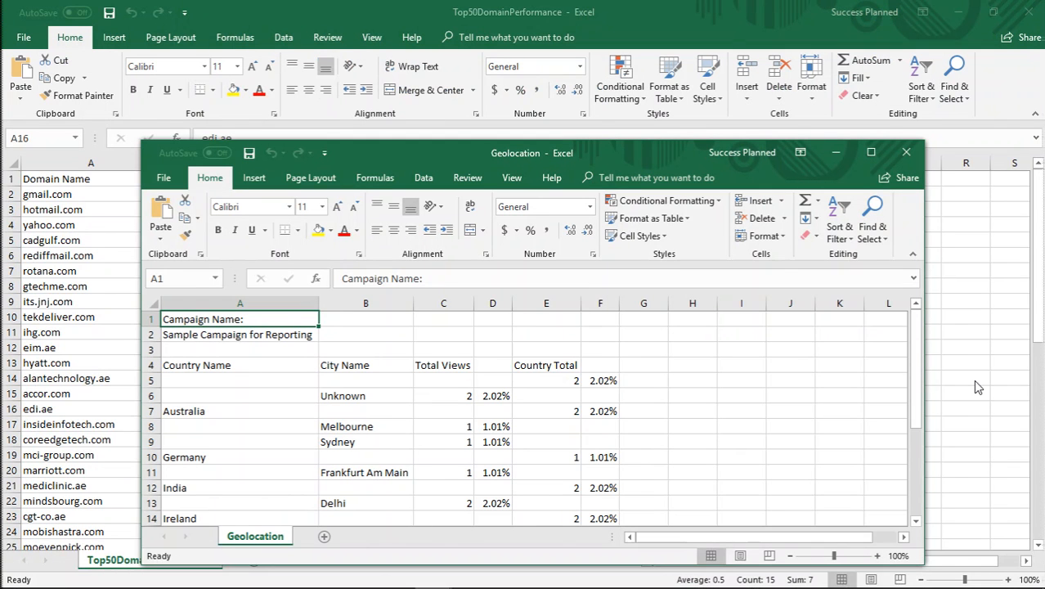
Enlarge the Geolocation workbook and review its Country Name list and the Unknown city entry.
left_click(871, 153)
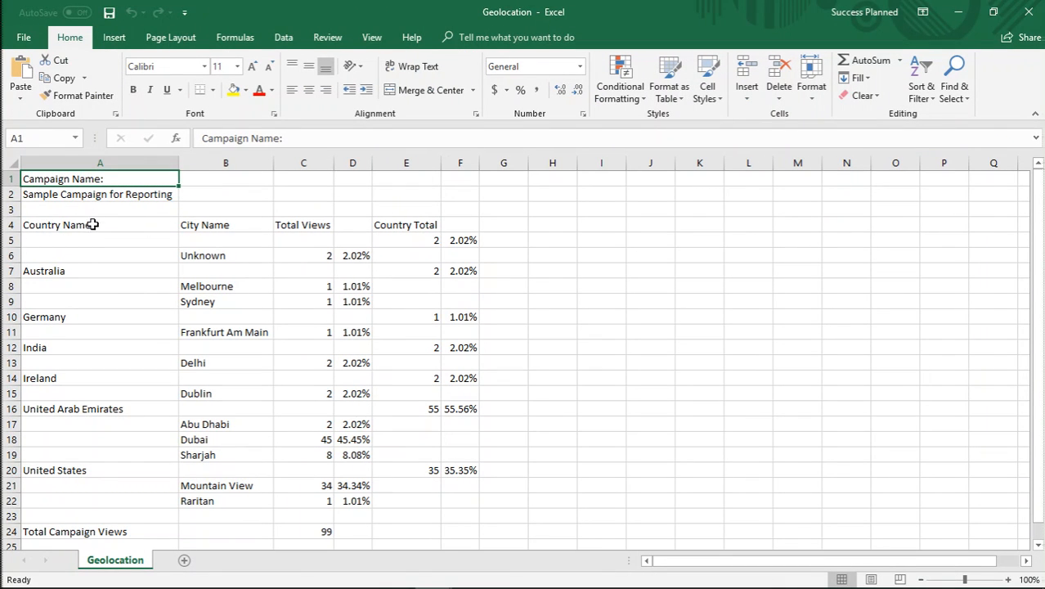
left_click_drag(91, 225, 88, 488)
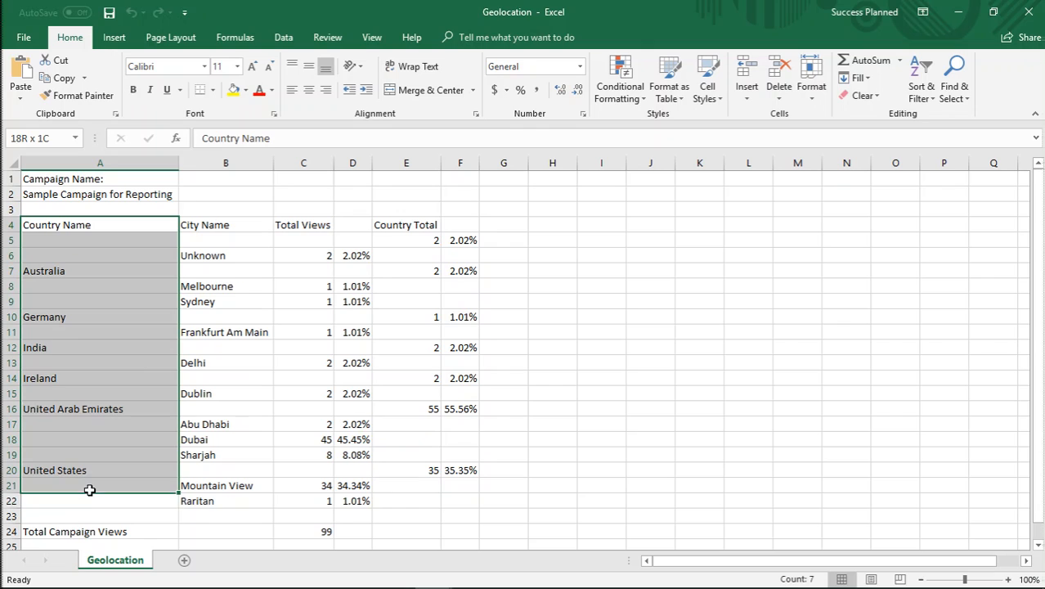
left_click(201, 256)
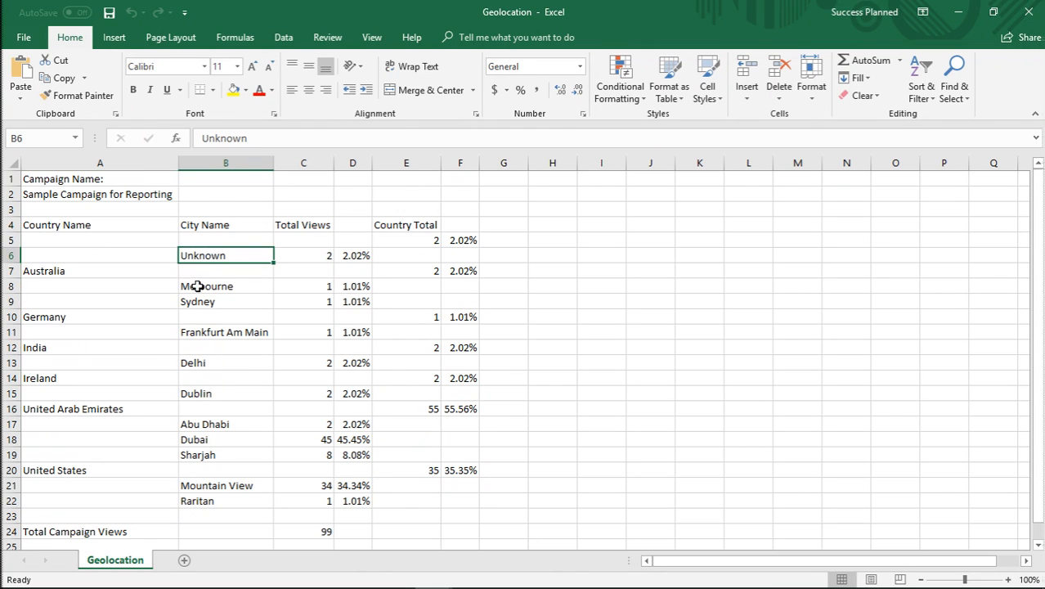
Examine Australia's cities, Melbourne and Sydney, with their total views and view percentage.
left_click(98, 274)
left_click(205, 287)
left_click(209, 300)
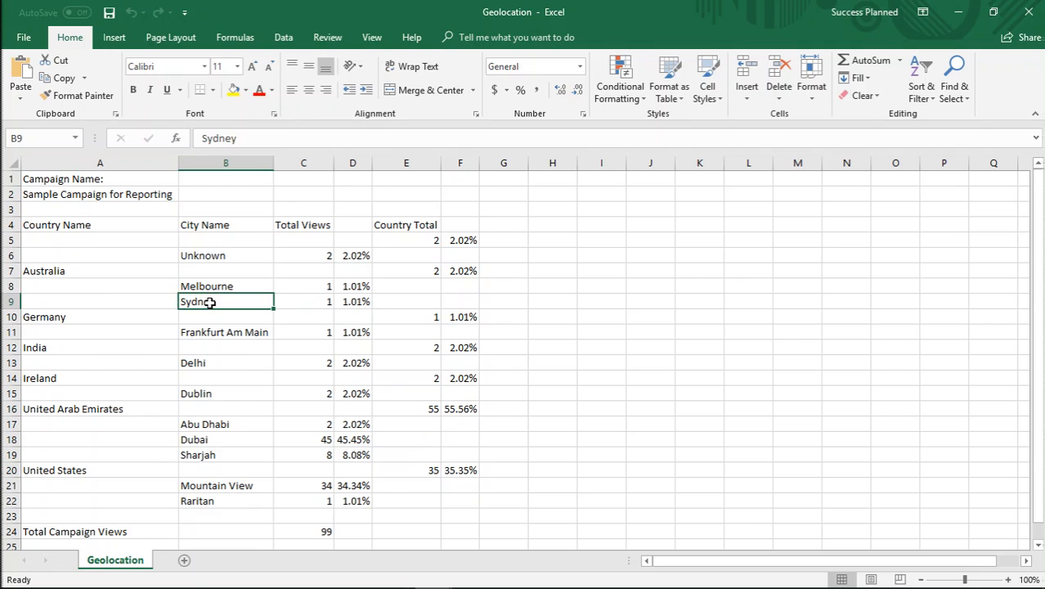
left_click(318, 286)
left_click_drag(321, 298, 324, 308)
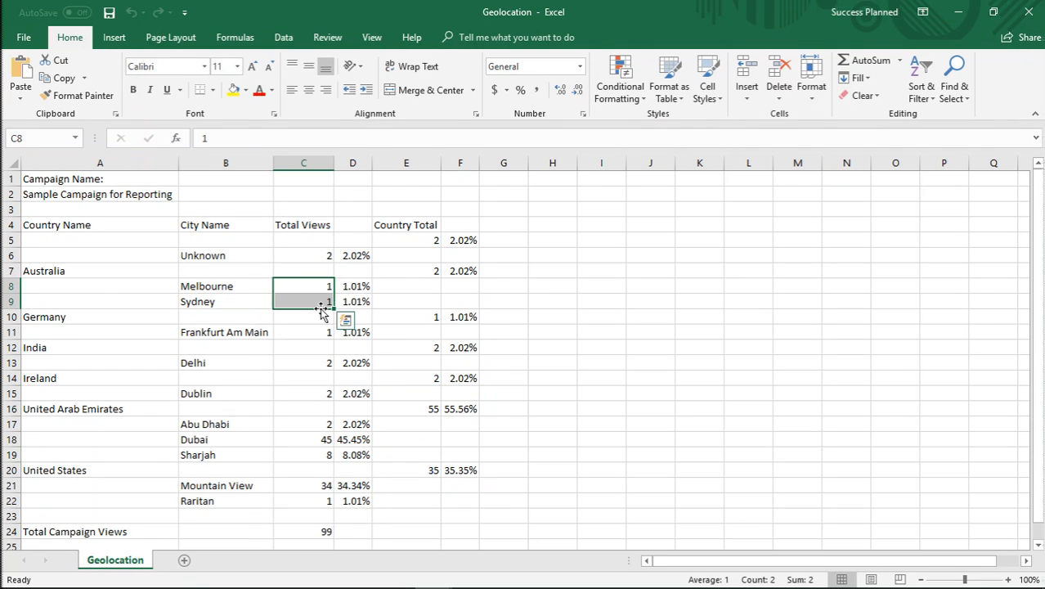
left_click(358, 286)
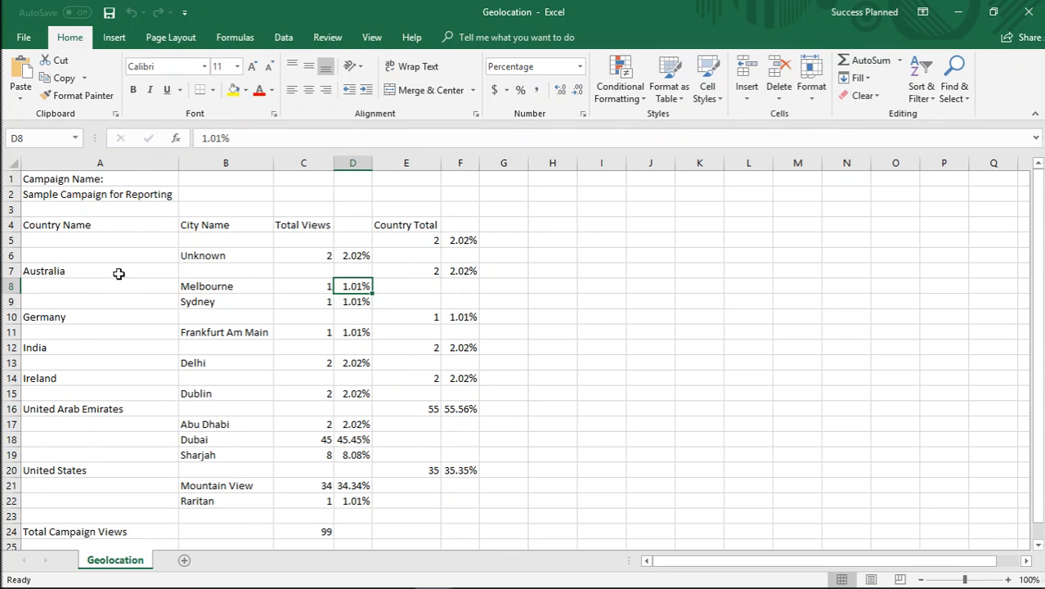
Examine Australia's country total row and the Total Campaign Views figure in the Geolocation workbook.
left_click_drag(15, 267, 15, 269)
left_click(14, 273)
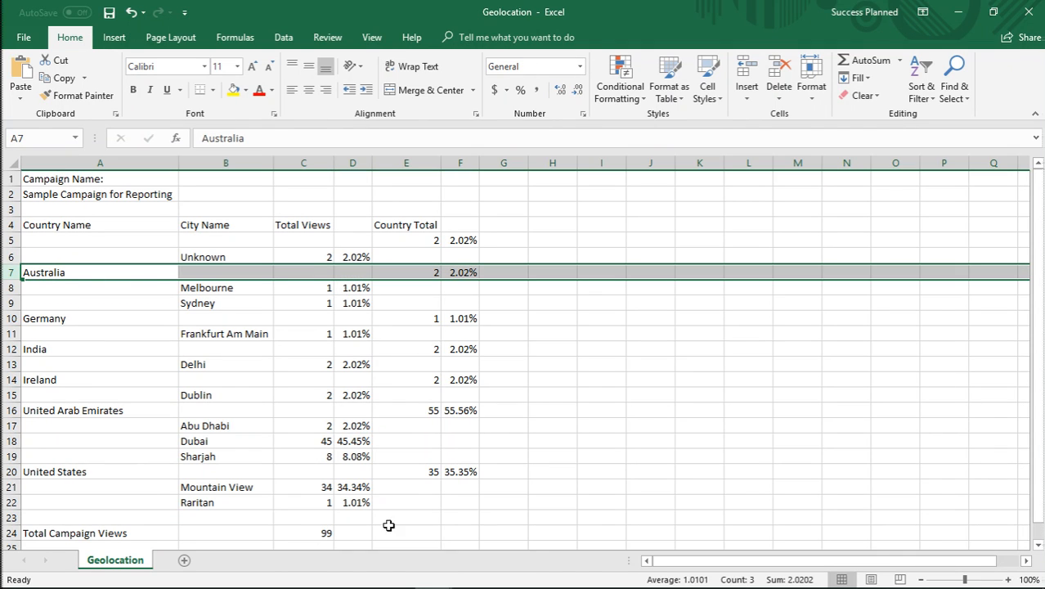
left_click(322, 534)
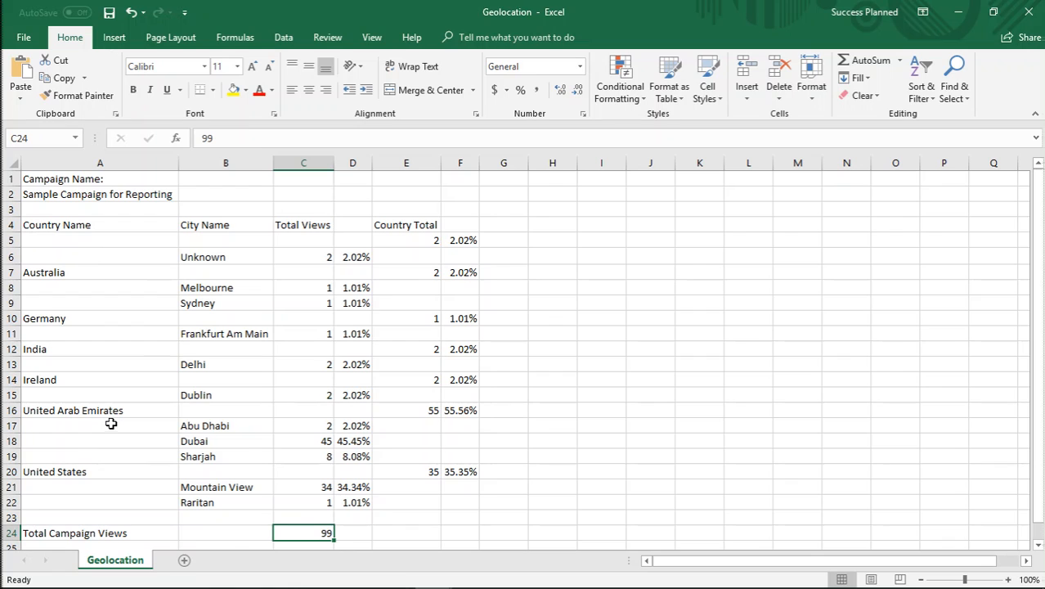
Switch to BitFaster Professional and close the Geolocation report definition.
mouse_move(217, 582)
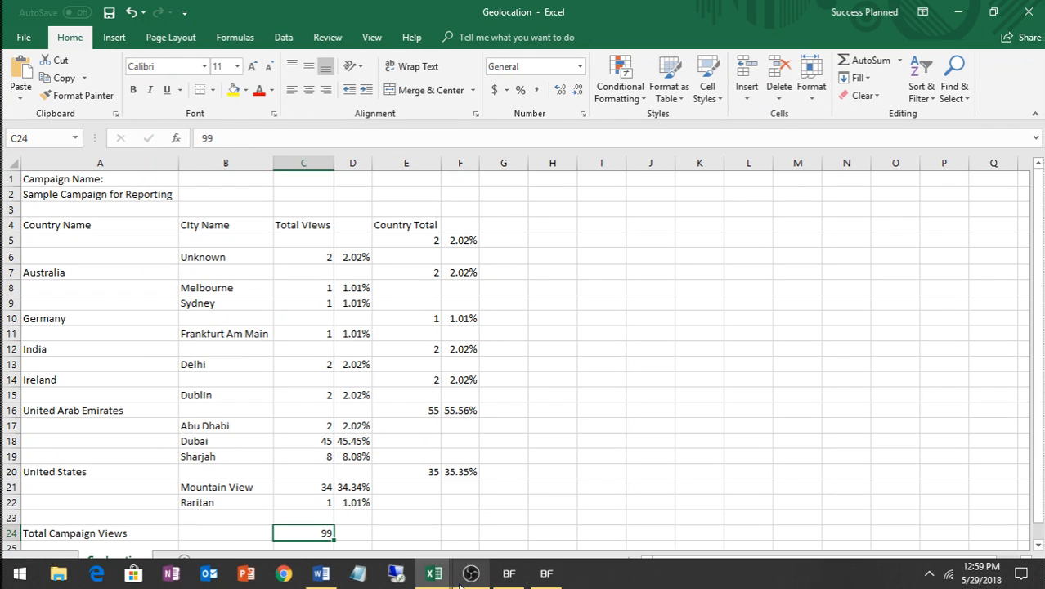
left_click(507, 572)
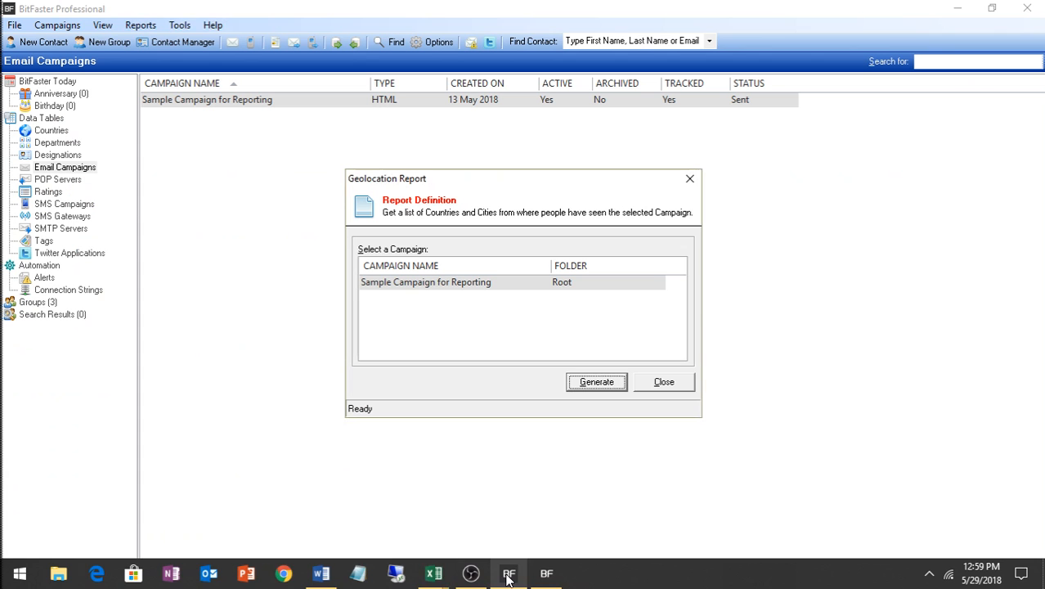
left_click(657, 386)
Generate the email tracking Email Clients report for Sample Campaign for Reporting.
left_click(140, 25)
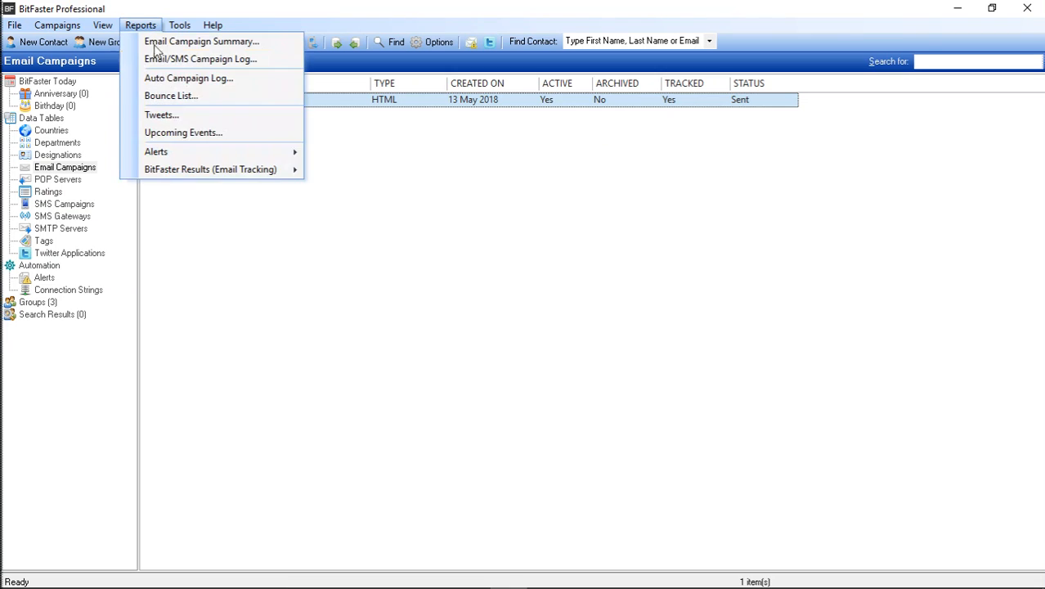
mouse_move(180, 172)
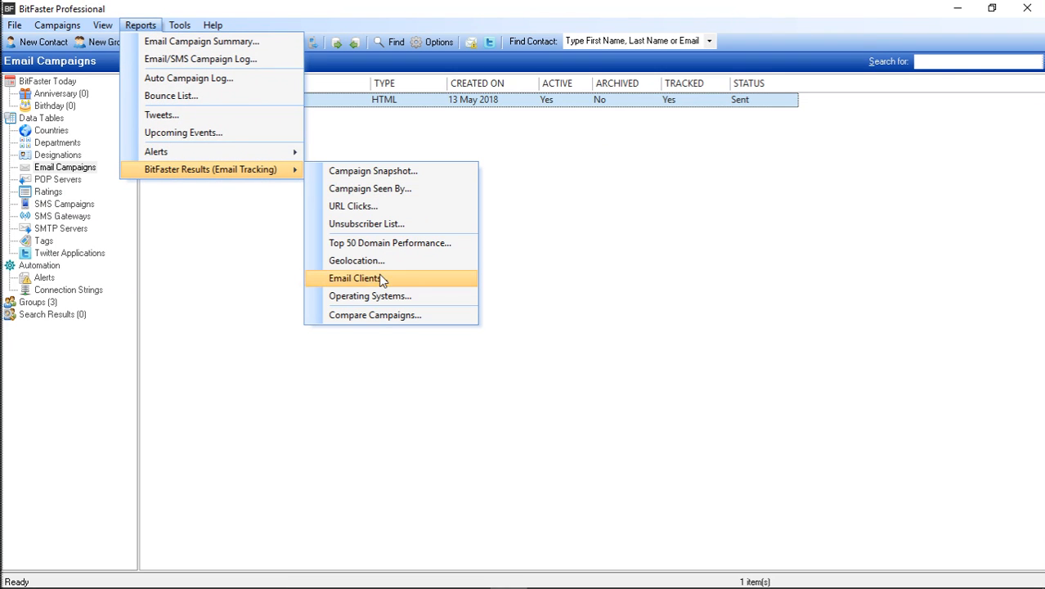
left_click(406, 280)
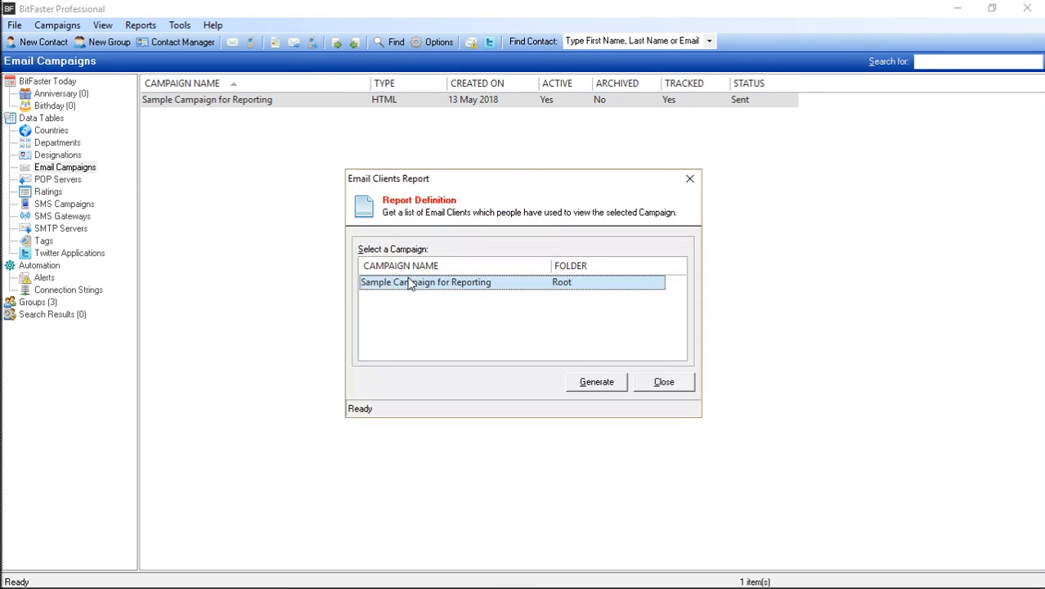
left_click(595, 383)
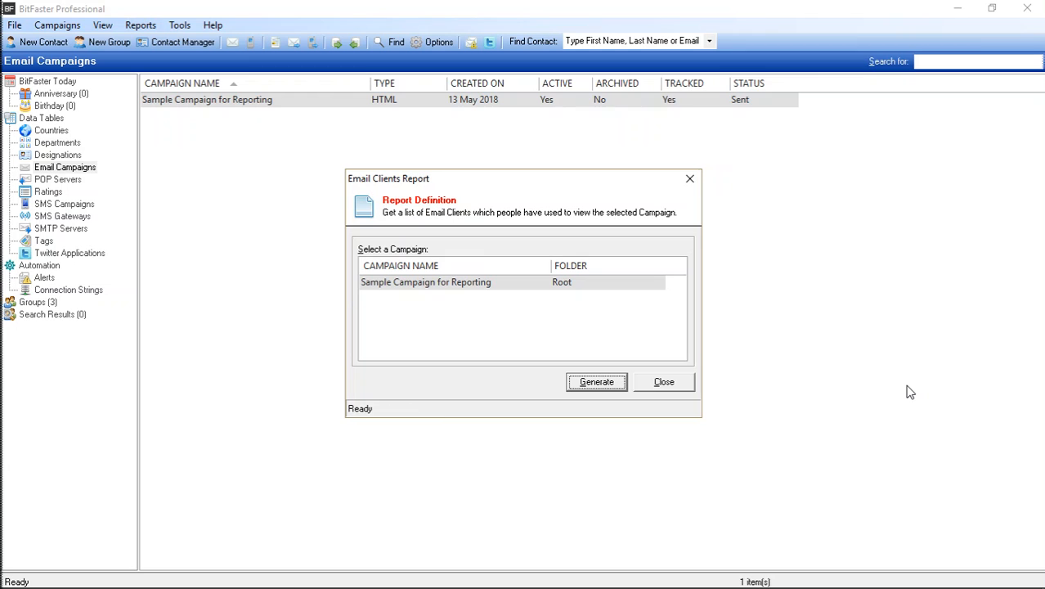
Switch to the EmailClients workbook in Excel and maximize its window.
key("alt+Tab")
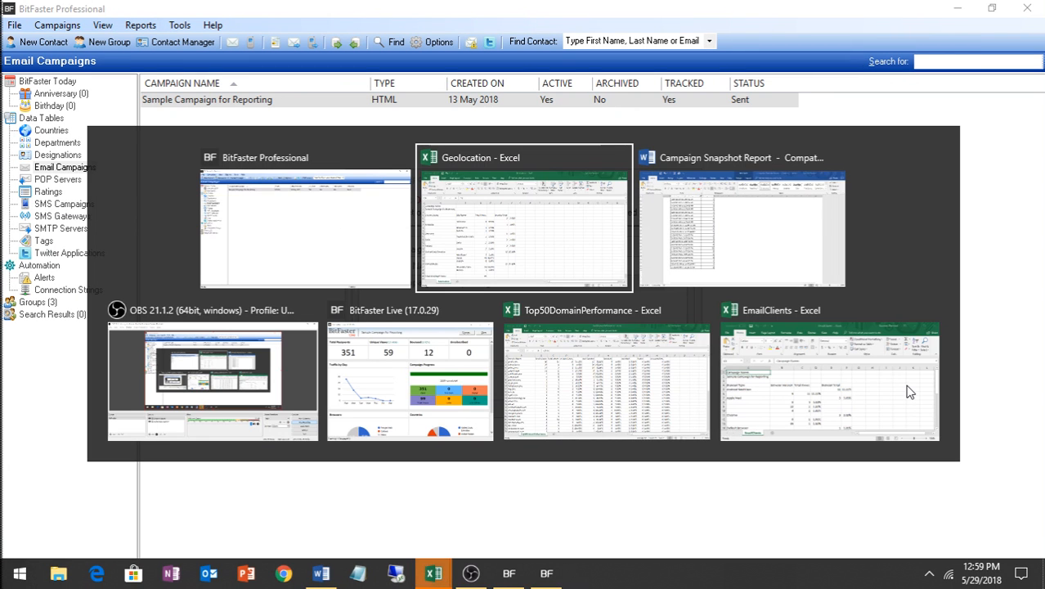
key("Tab")
key("Tab")
key("Tab")
key("Tab")
left_click(911, 392)
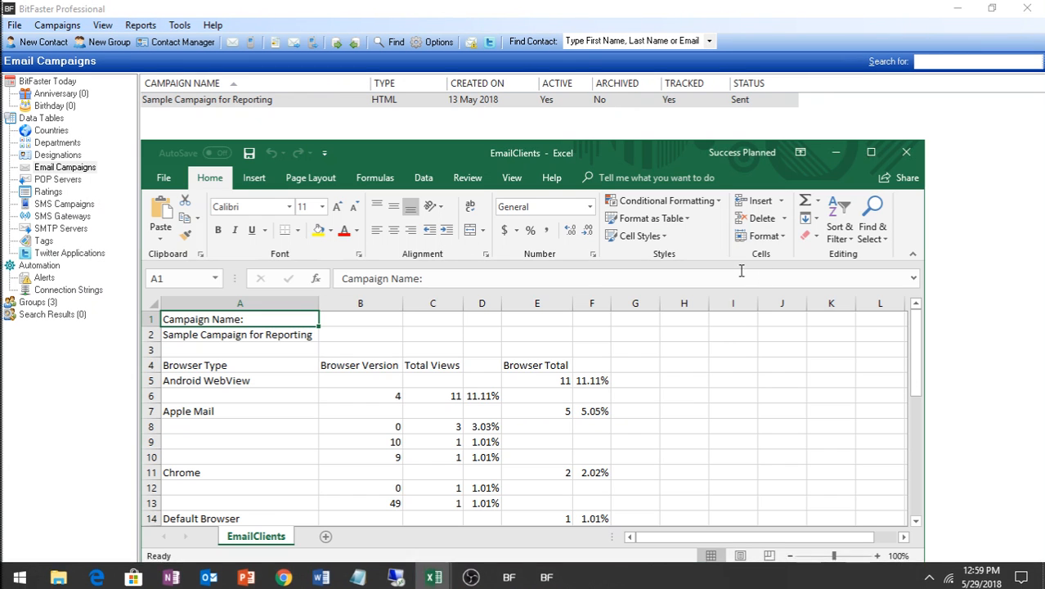
left_click(869, 156)
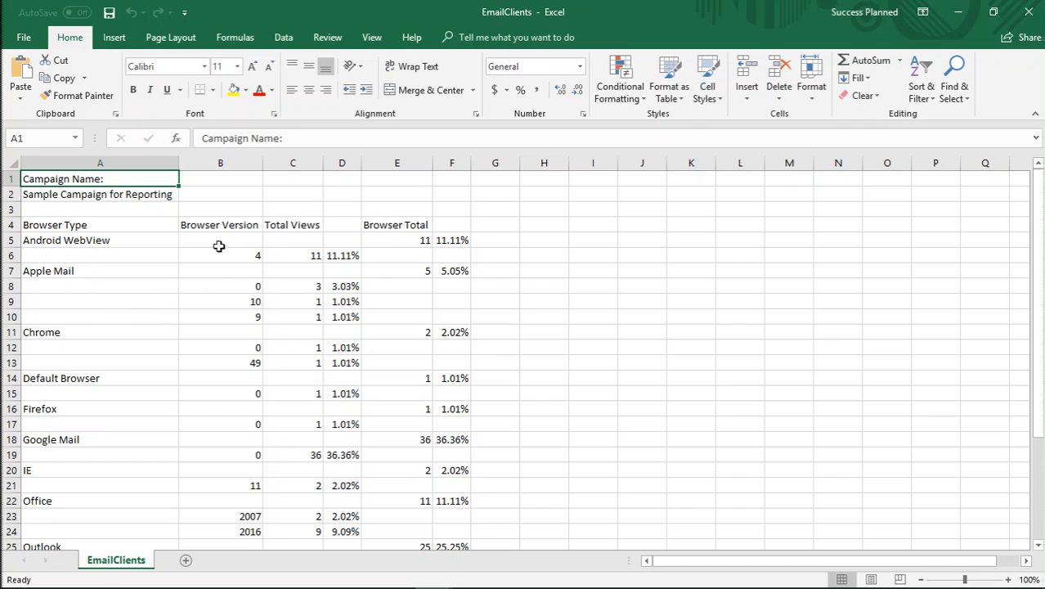
Review the browser types and versions in the EmailClients sheet from Chrome through to the Total Campaign Views figure.
left_click(246, 362)
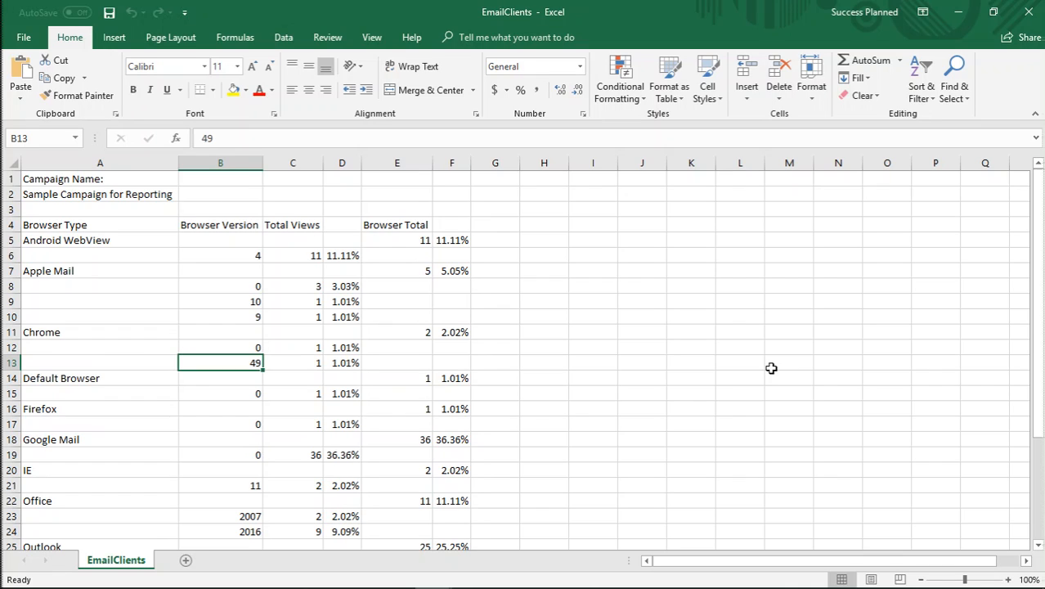
key("Down")
key("Down")
key("Down")
key("Down")
key("Down")
key("Down")
key("Down")
key("Down")
key("Down")
key("Down")
key("Down")
key("Down")
key("Down")
key("Down")
key("Down")
key("Down")
key("Down")
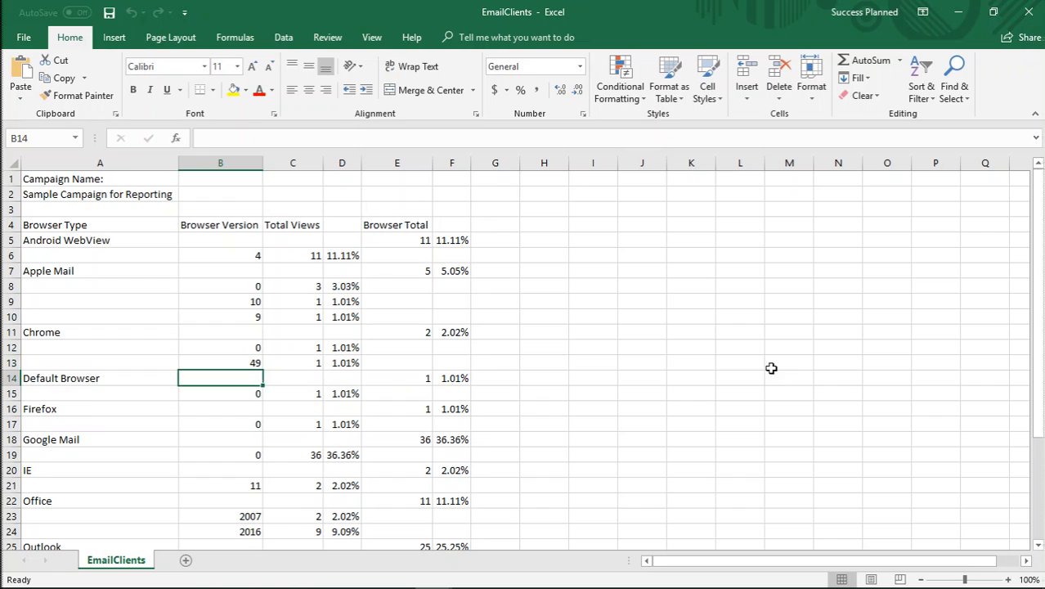
key("Up")
key("Up")
key("Up")
key("Up")
key("Up")
key("Up")
key("Up")
key("Up")
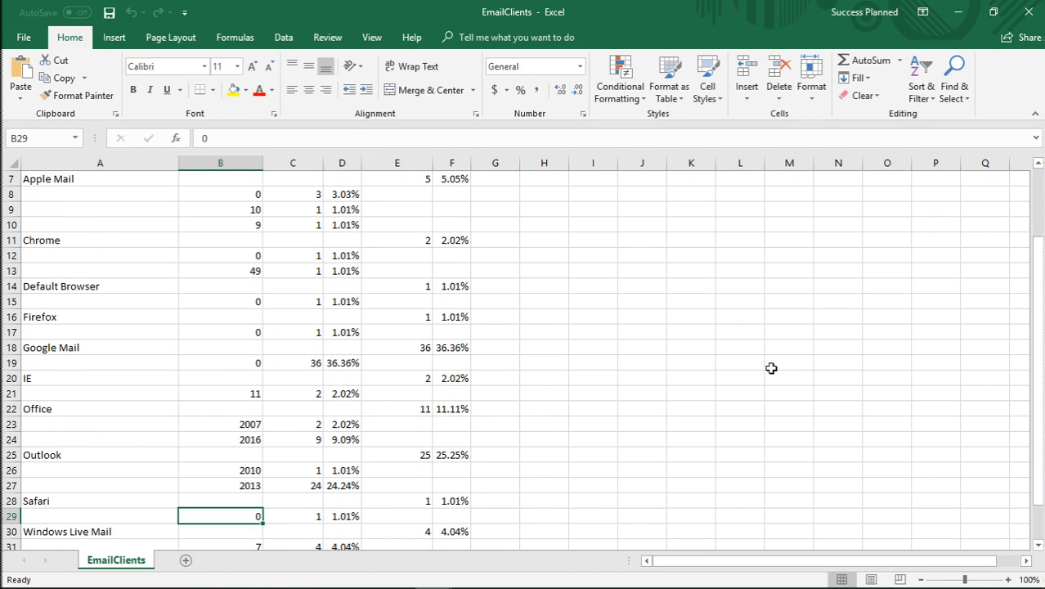
key("Down")
key("Down")
key("Down")
key("Down")
key("Down")
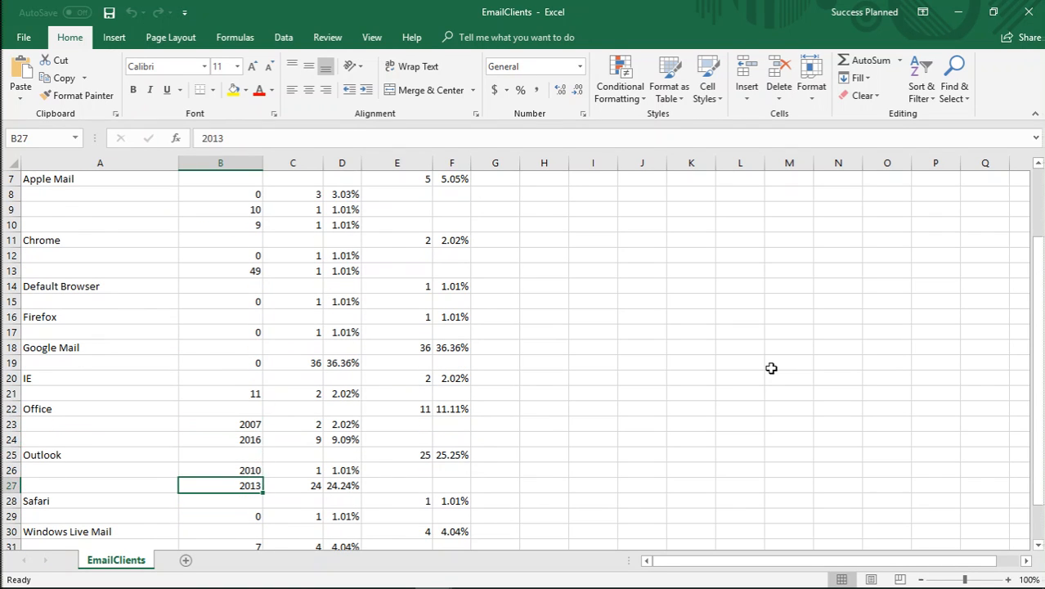
key("Down")
key("Down")
key("Down")
key("Down")
key("Down")
key("Down")
key("Down")
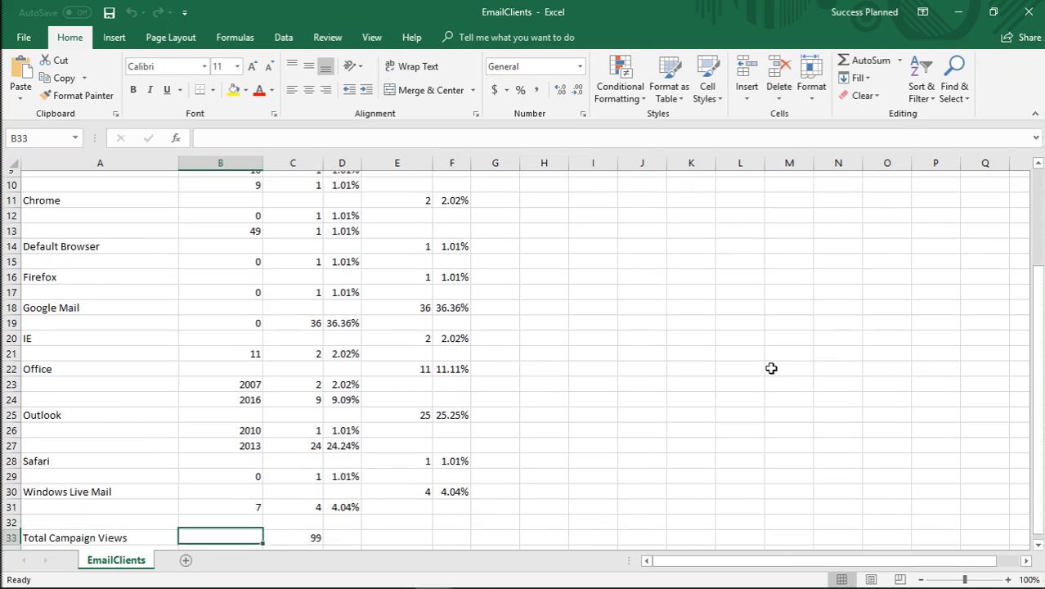
key("Up")
key("Right")
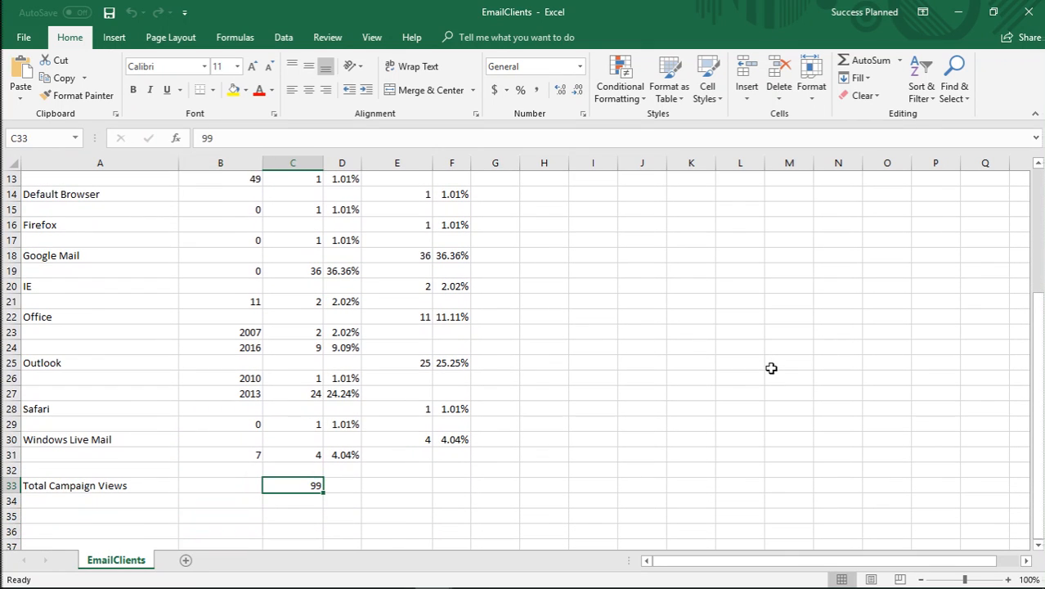
Return to BitFaster Professional, close the Email Clients report definition, and inspect the Compare Campaigns definition.
key("alt+Tab")
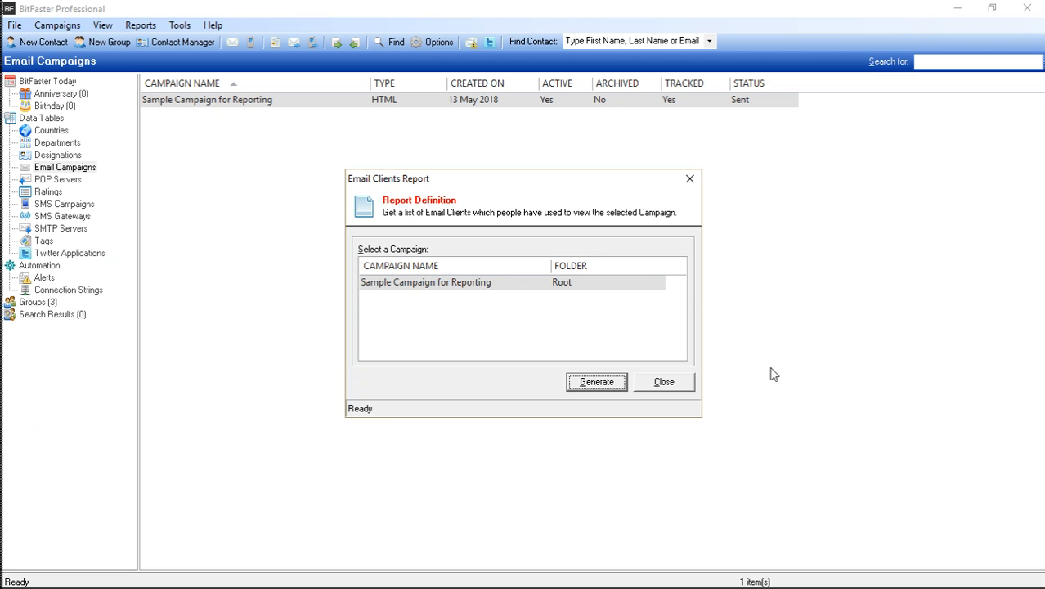
left_click(669, 383)
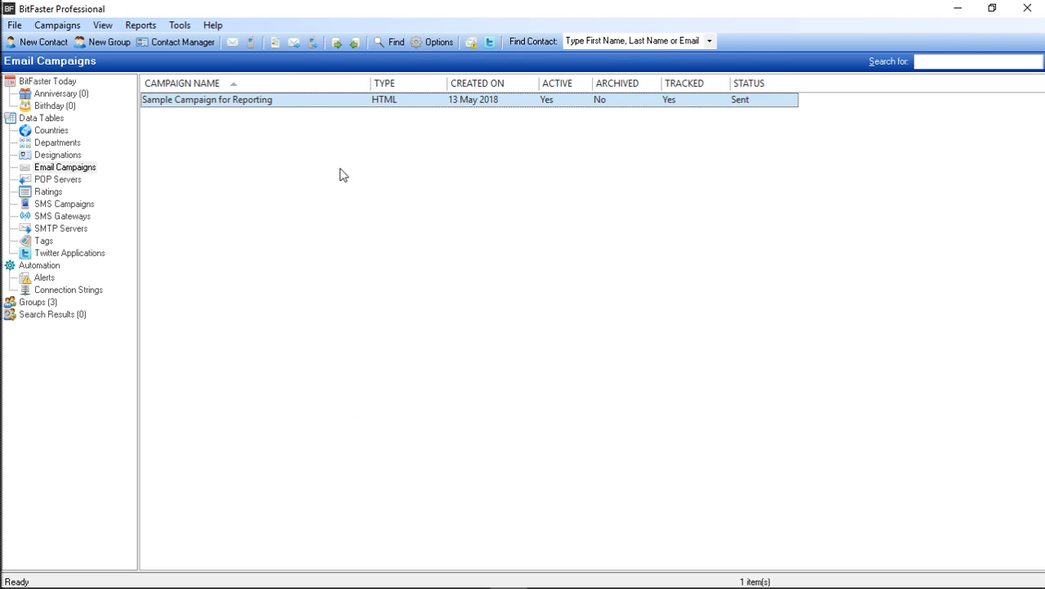
left_click(155, 28)
mouse_move(211, 171)
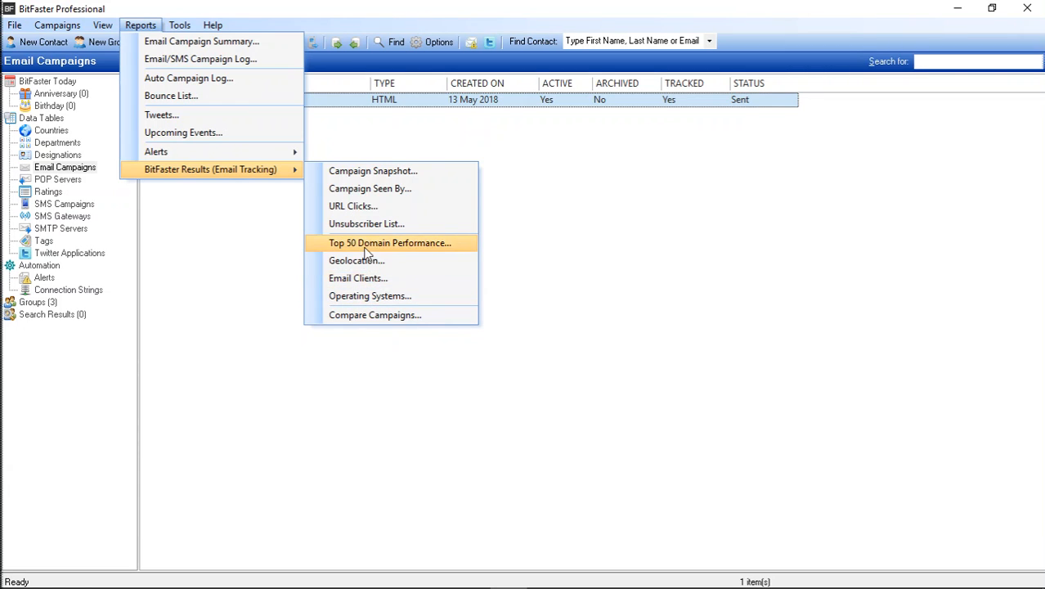
left_click(415, 319)
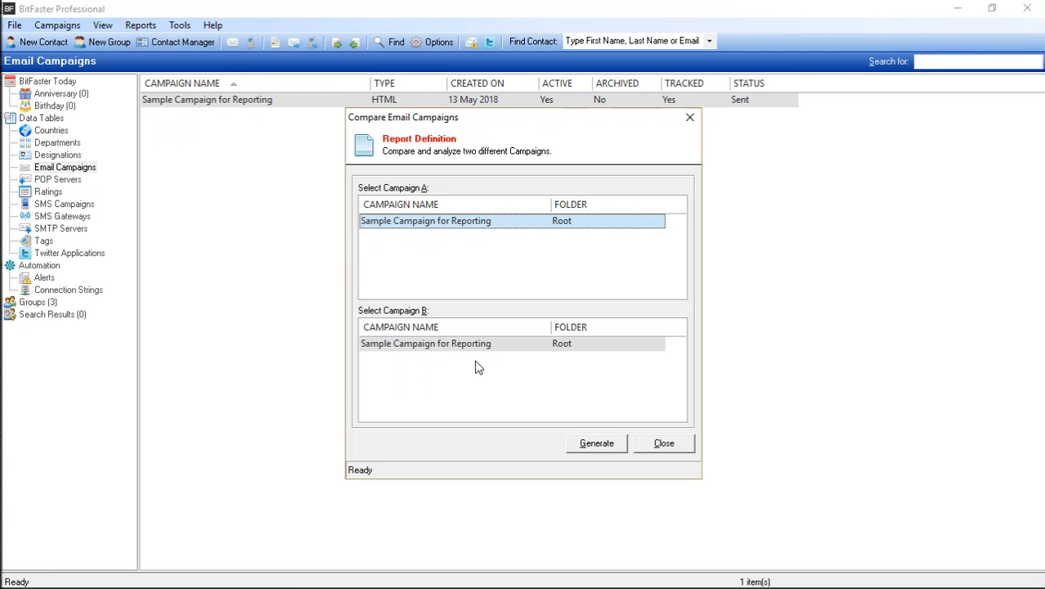
left_click(666, 443)
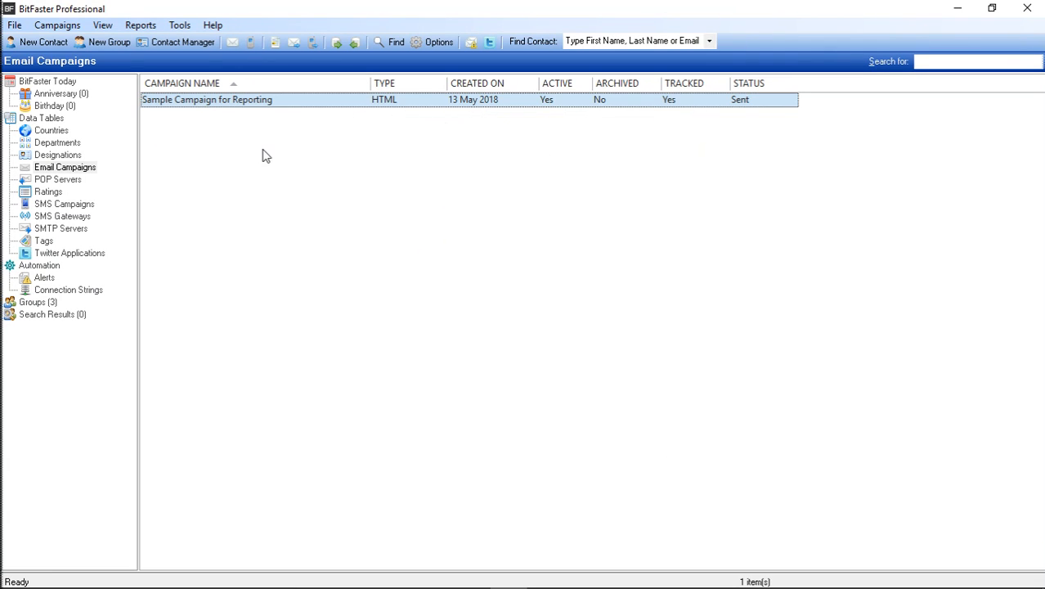
left_click(140, 24)
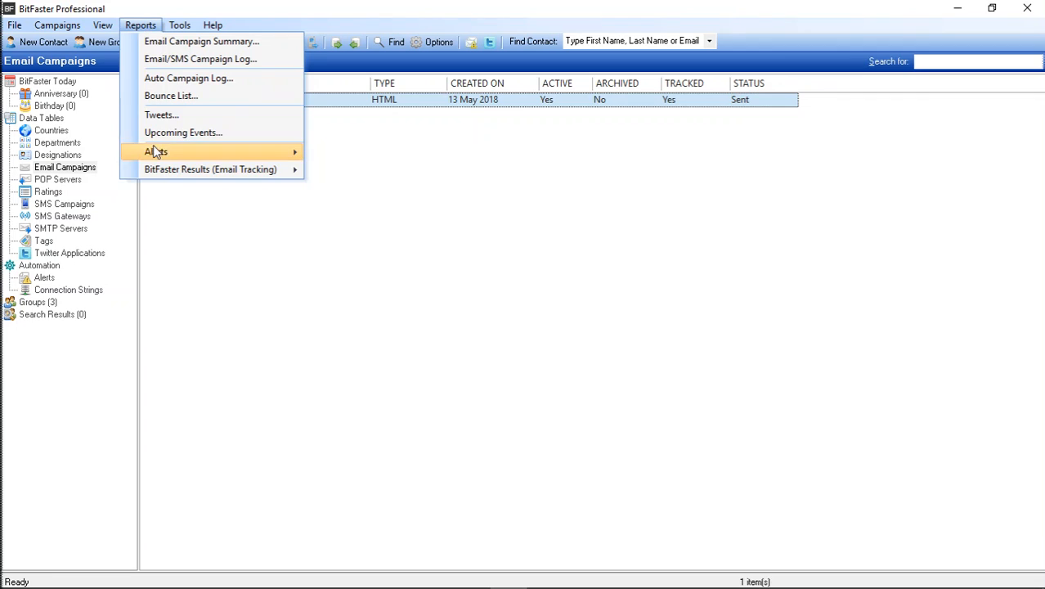
mouse_move(156, 171)
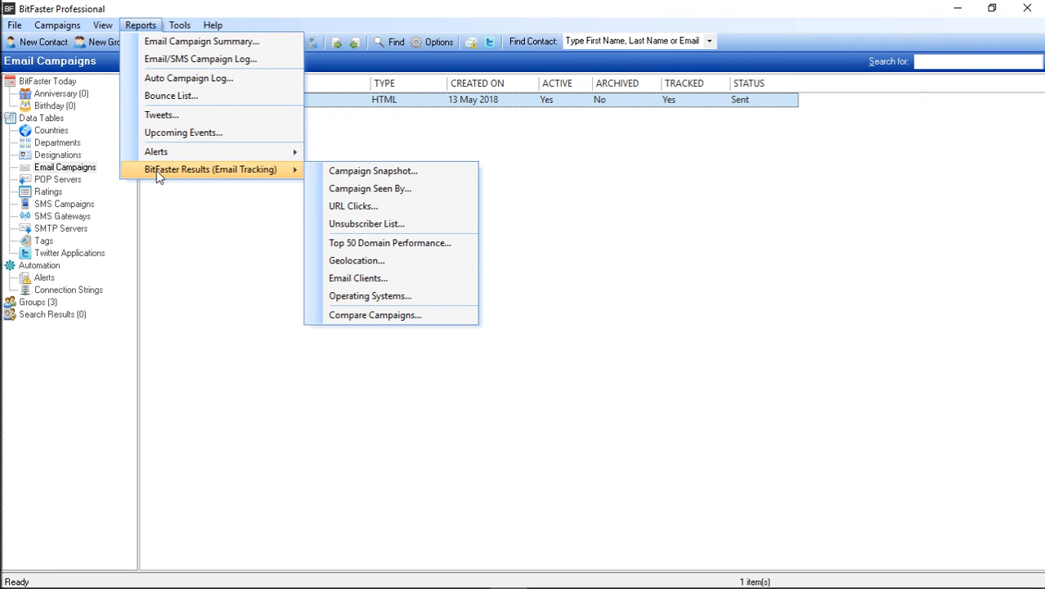
left_click(190, 258)
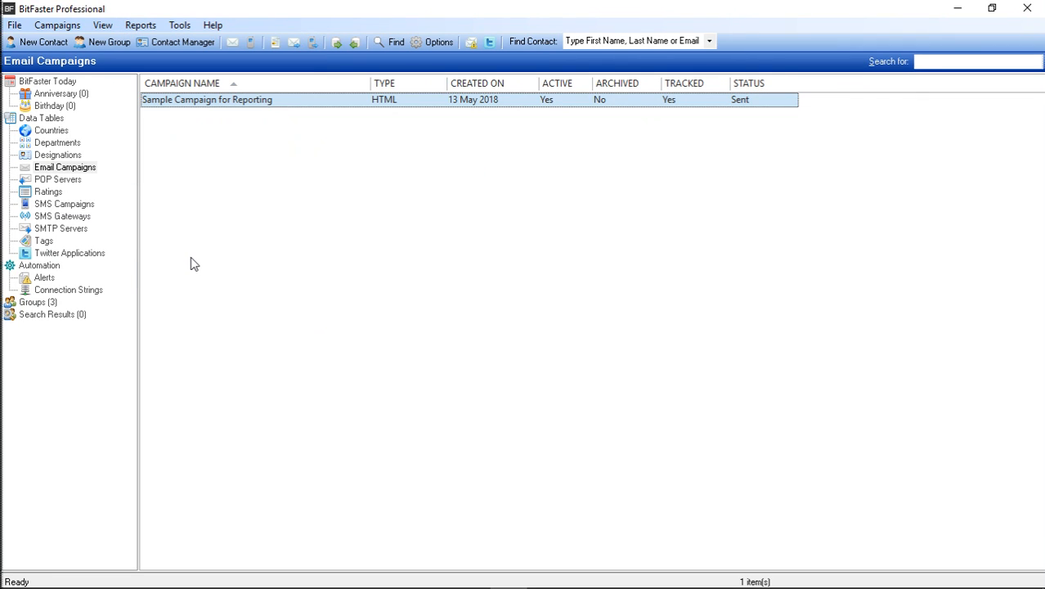
Analyze the results of Sample Campaign for Reporting and review its summary of recipients, total views, bounces and unique views.
right_click(235, 106)
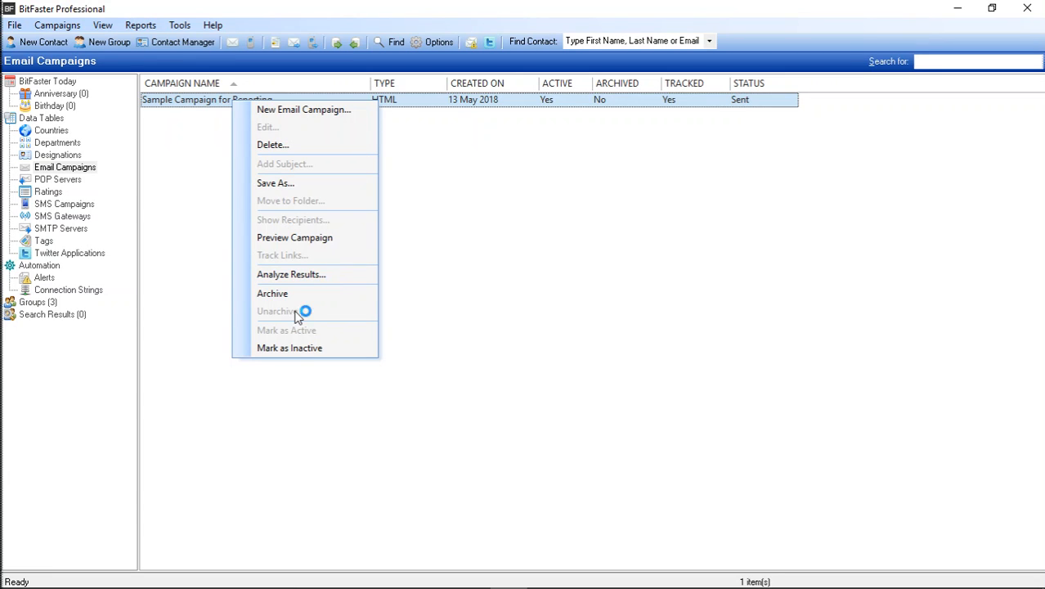
left_click(337, 278)
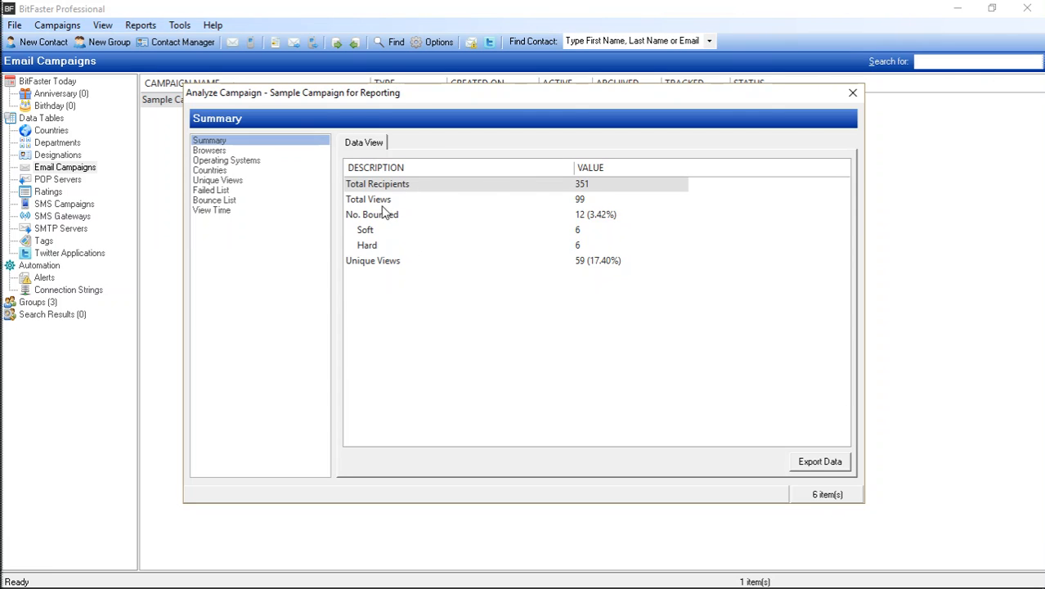
left_click(606, 187)
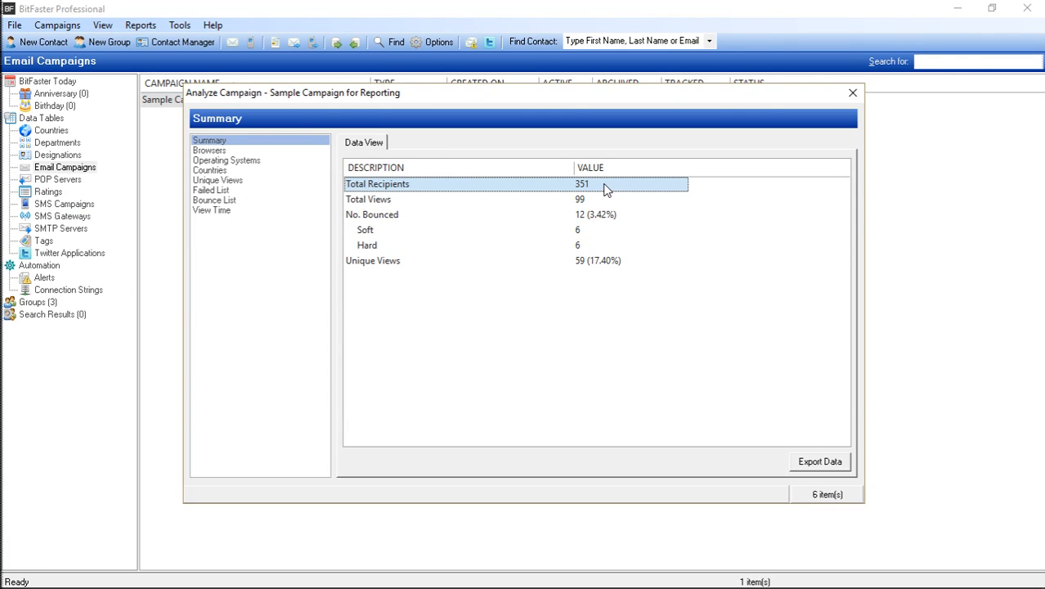
left_click(596, 200)
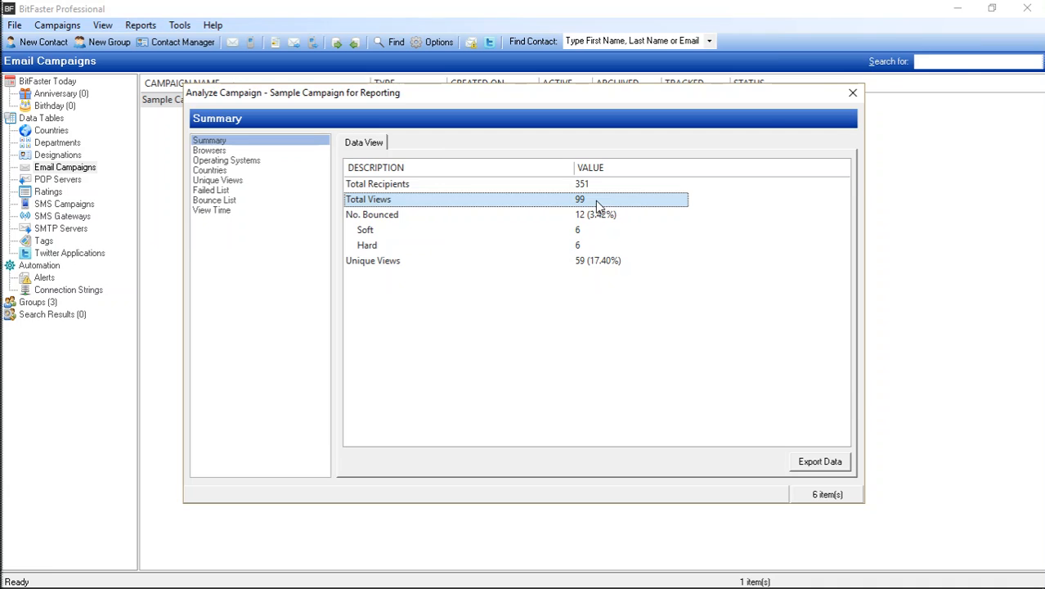
left_click(593, 218)
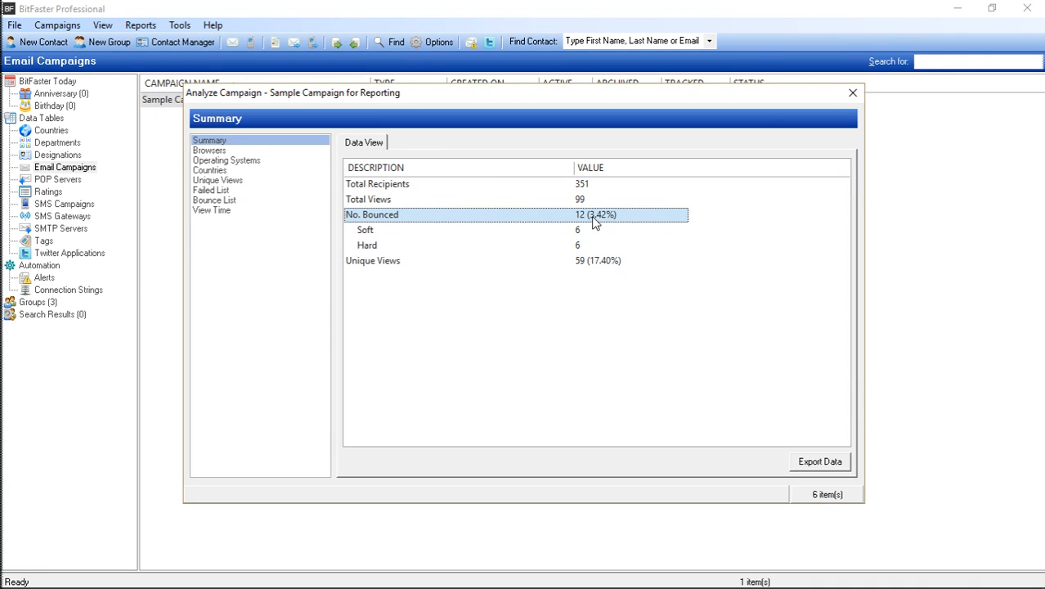
left_click(598, 262)
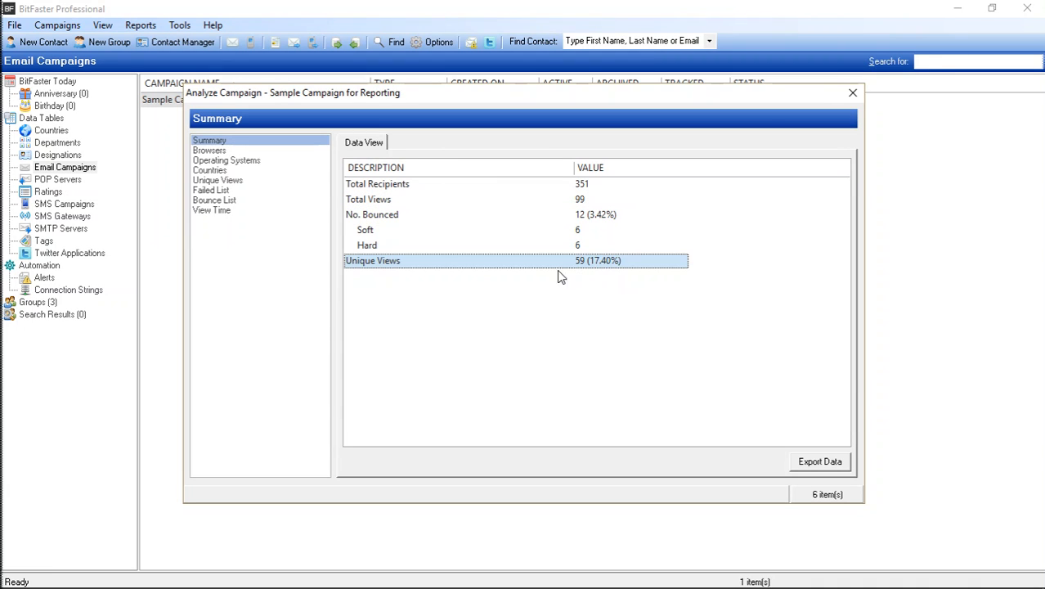
Examine the campaign's Browsers and Operating Systems results as data and charts, plus the Countries data.
left_click(229, 151)
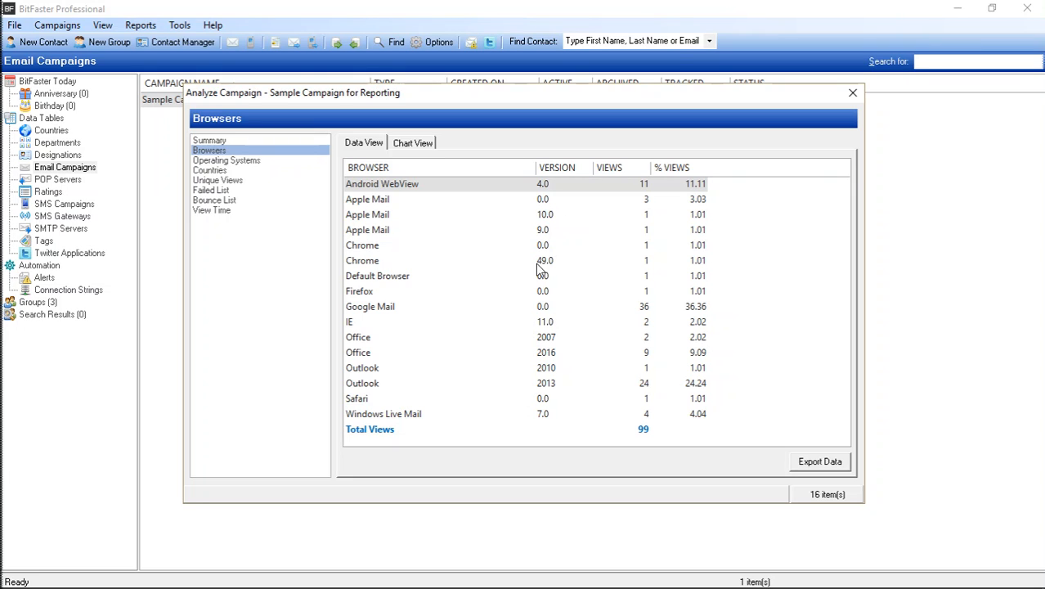
left_click(427, 144)
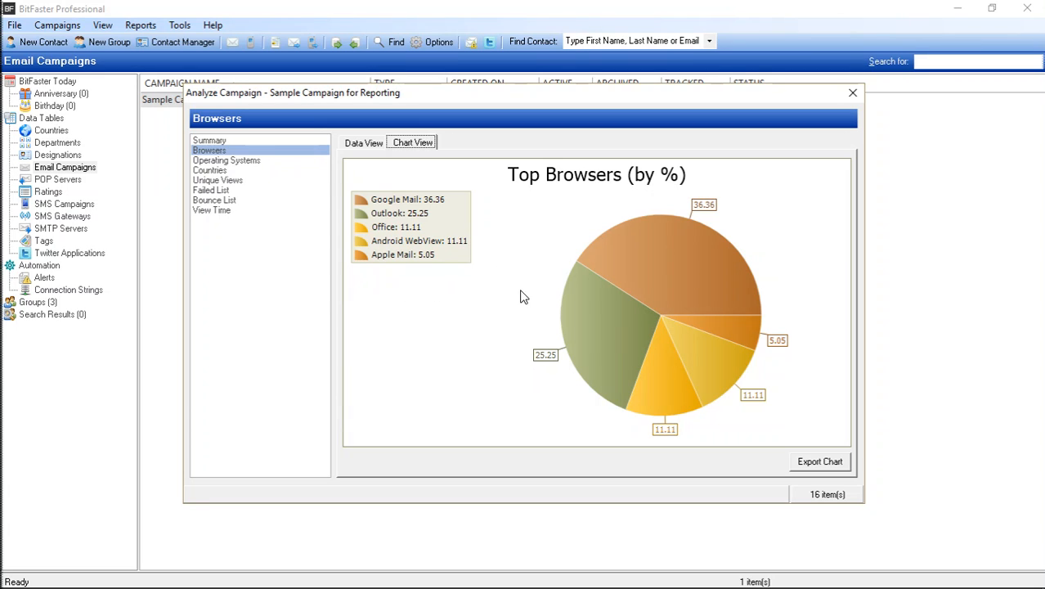
left_click(229, 161)
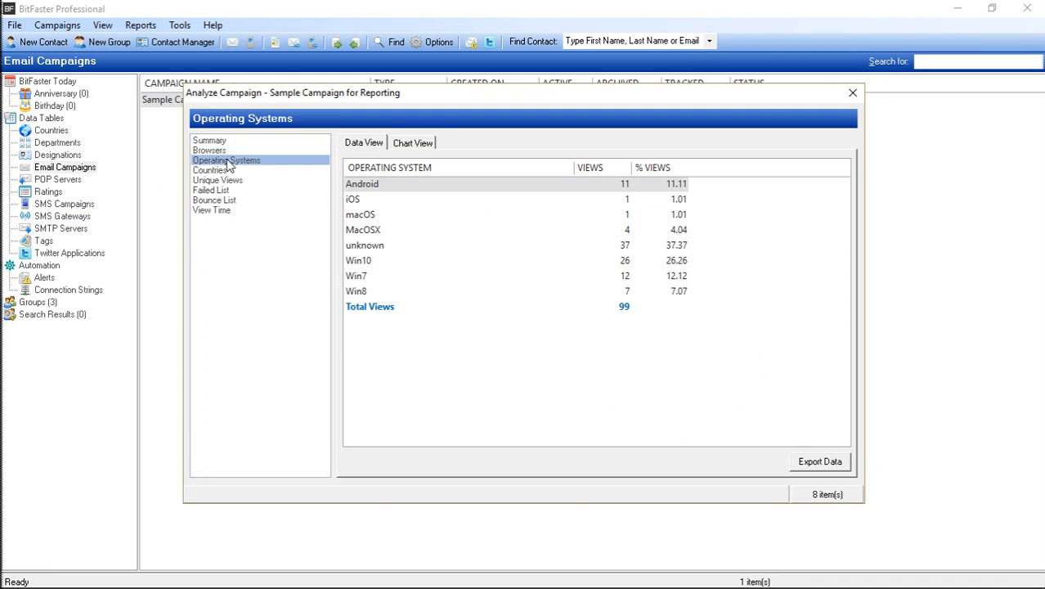
left_click(426, 143)
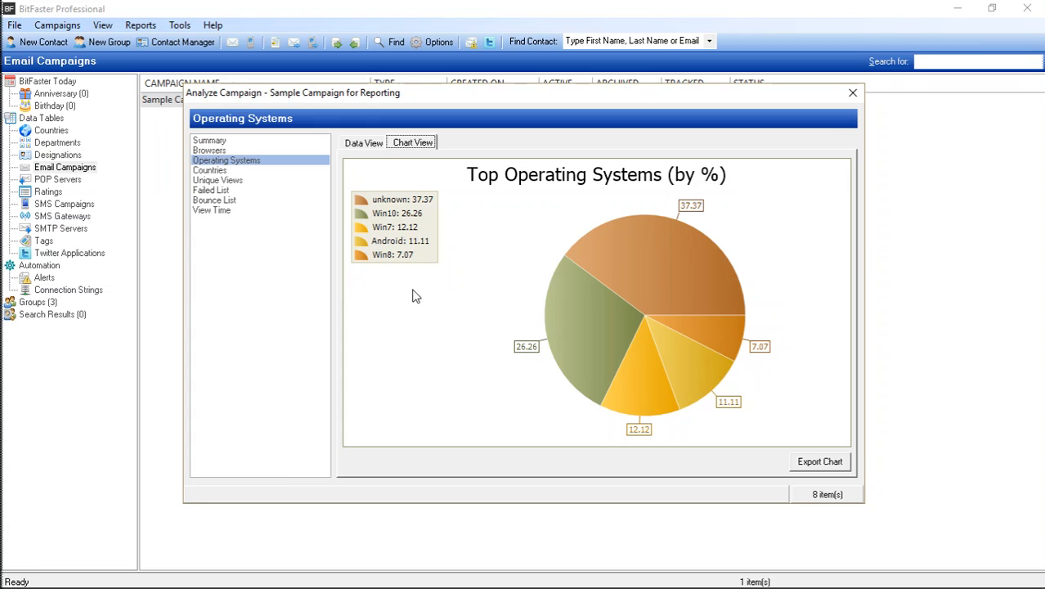
left_click(232, 171)
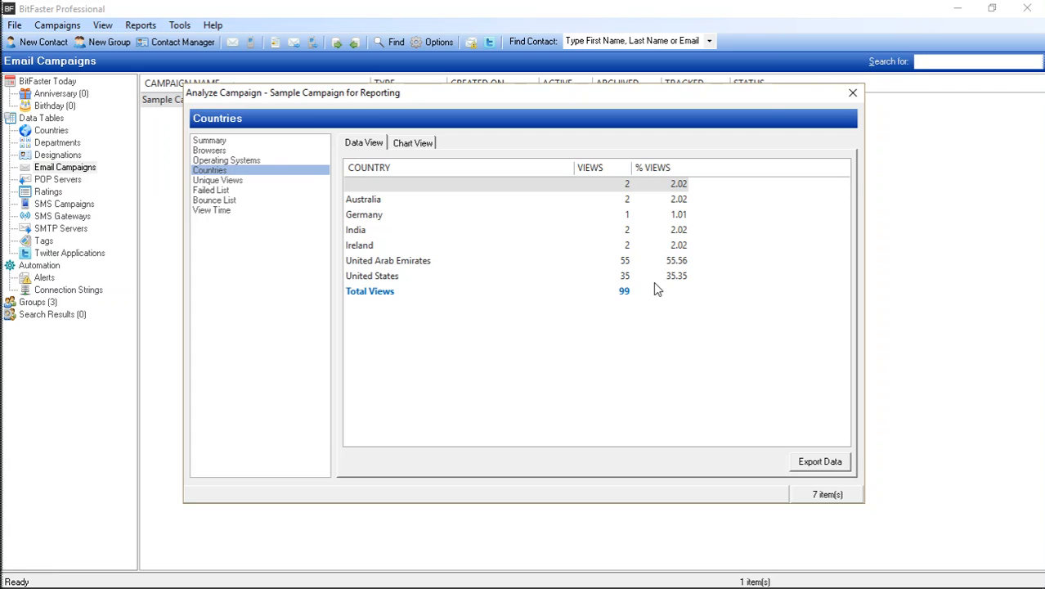
Review the campaign's hourly View Time data over the whole day and close the campaign analysis.
left_click(215, 211)
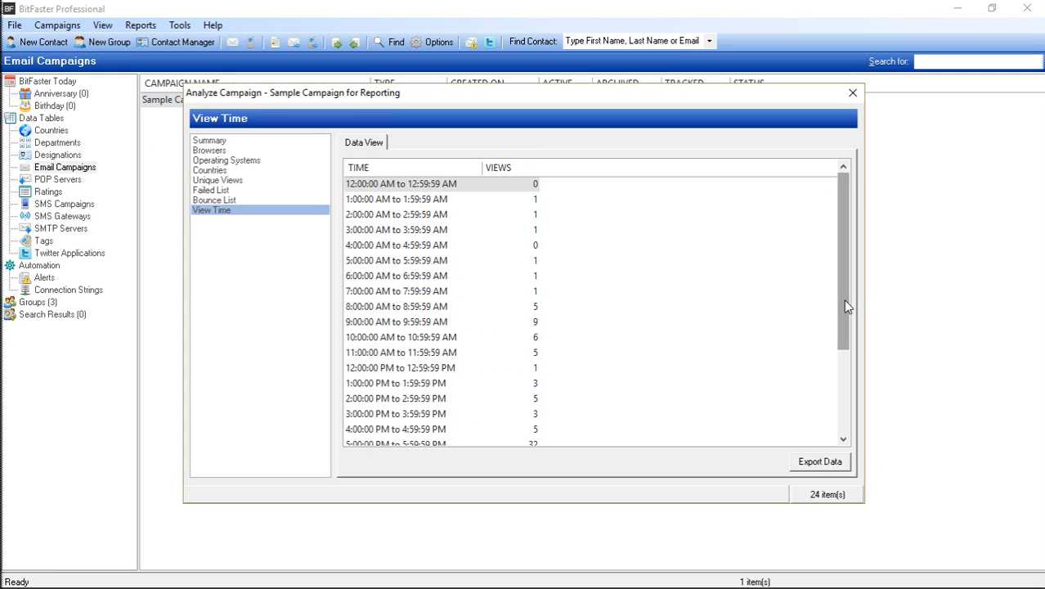
left_click_drag(845, 300, 854, 376)
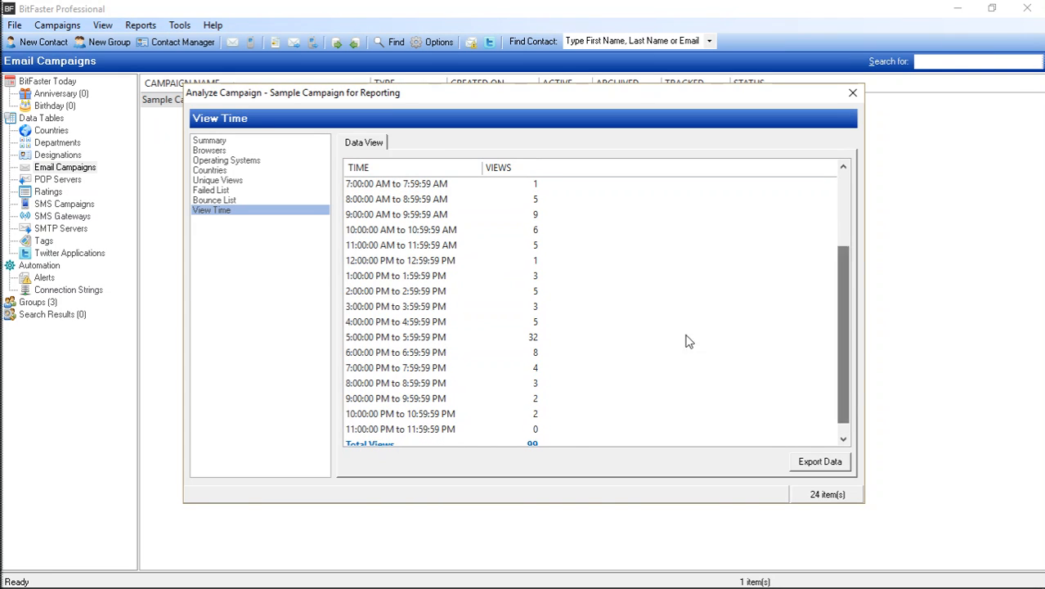
left_click(846, 183)
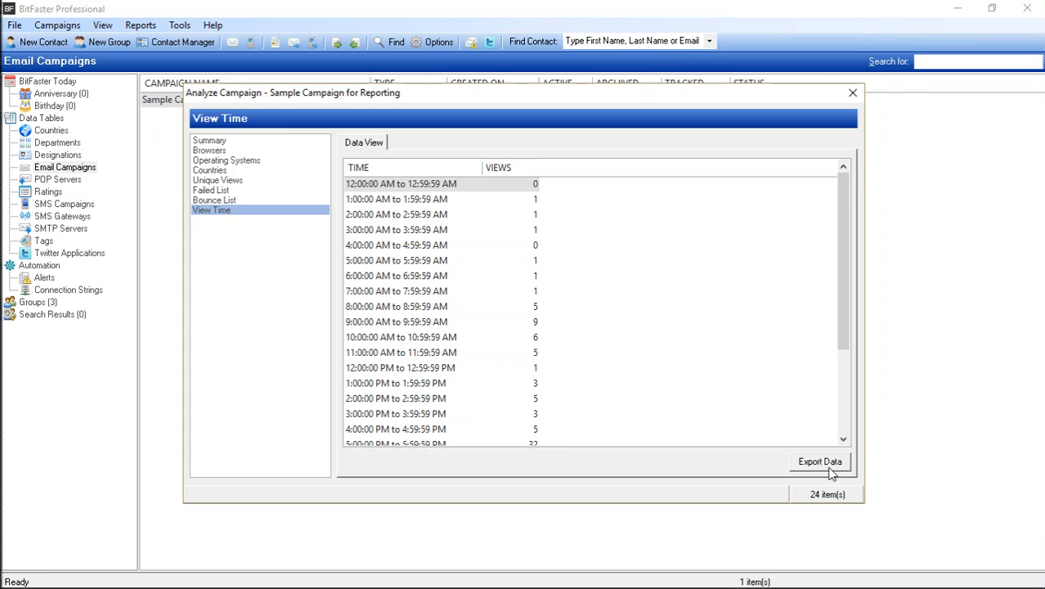
left_click(854, 93)
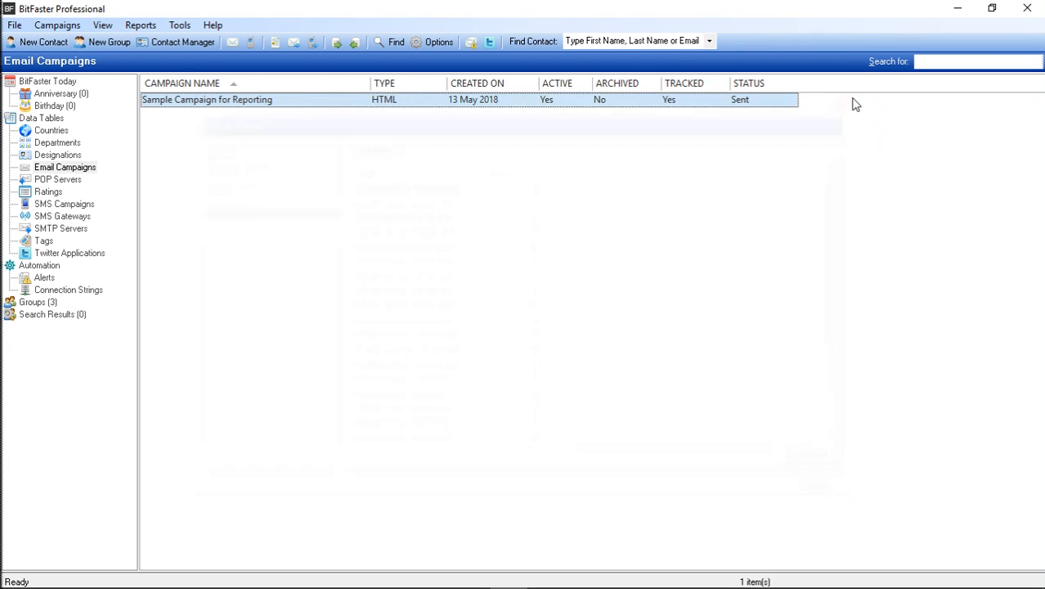